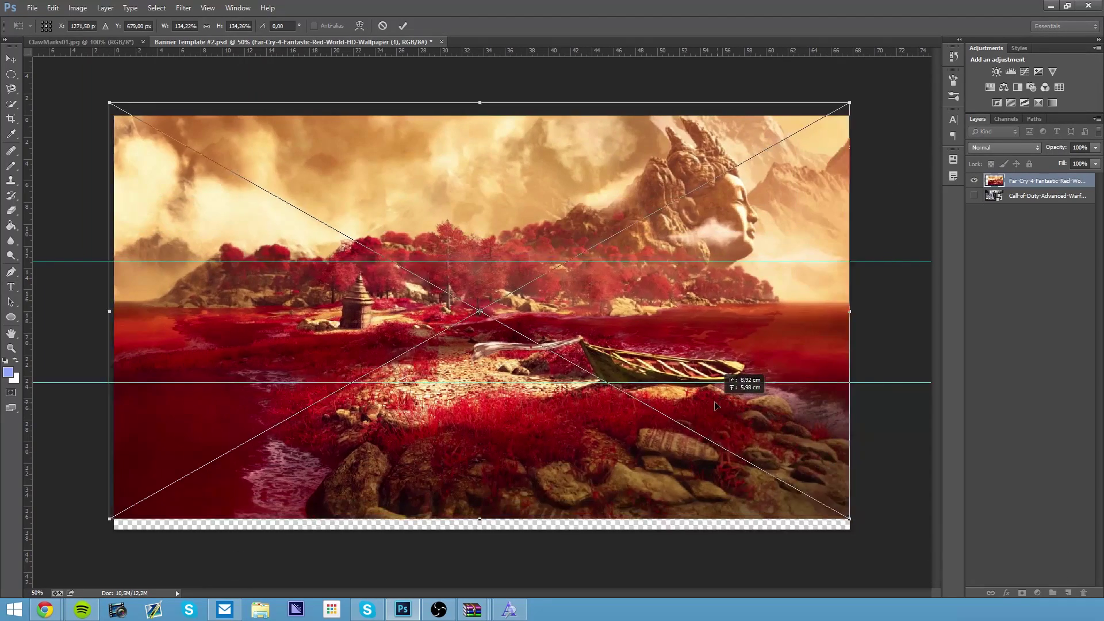
# Commit the red landscape image and draw a circle near the canvas centre.
pyautogui.press('Return')
pyautogui.press('u')
pyautogui.moveTo(409, 266); pyautogui.dragTo(585, 435)
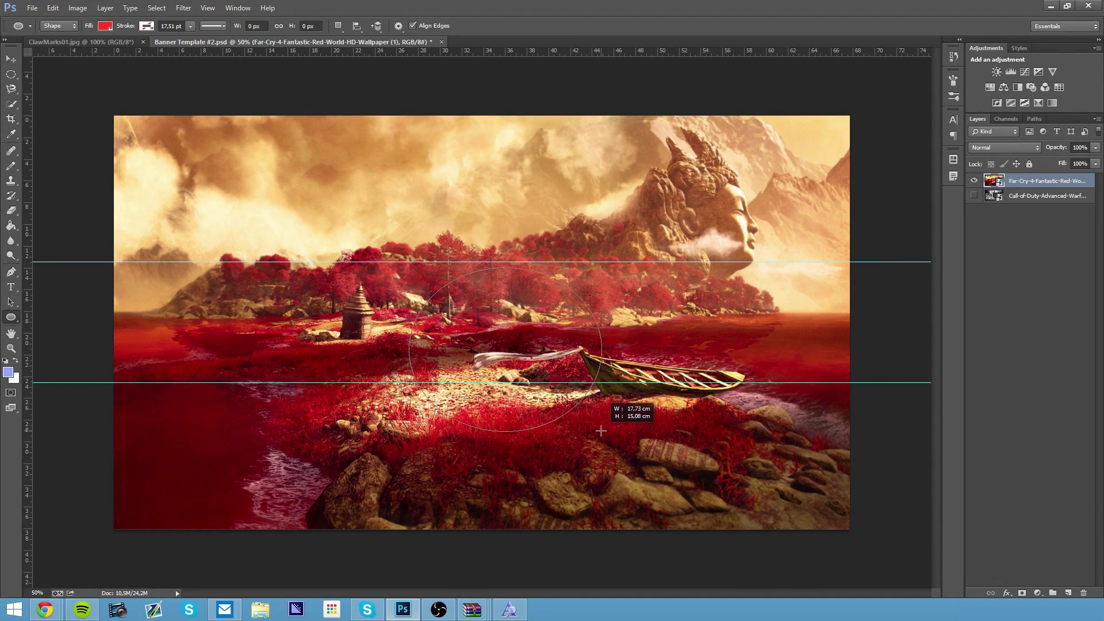
pyautogui.press('v')
pyautogui.moveTo(432, 312); pyautogui.dragTo(431, 286)
# Fill the circle with a beige sampled from the sky and make it semi-transparent.
pyautogui.press('u')
pyautogui.click(104, 26)
pyautogui.click(145, 92)
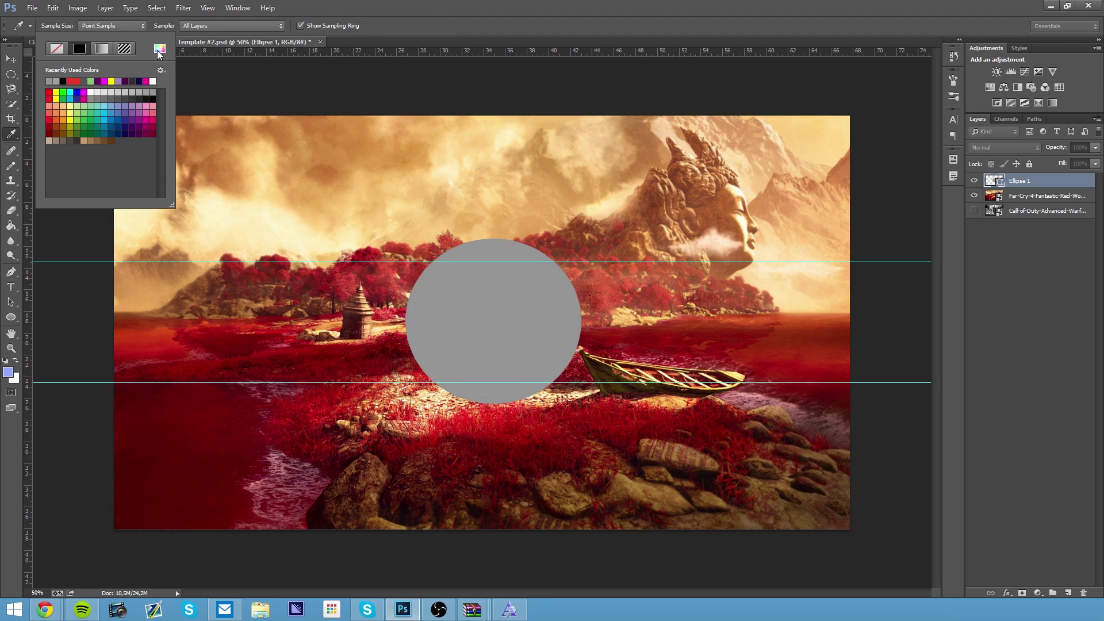
pyautogui.click(469, 145)
pyautogui.press('Return')
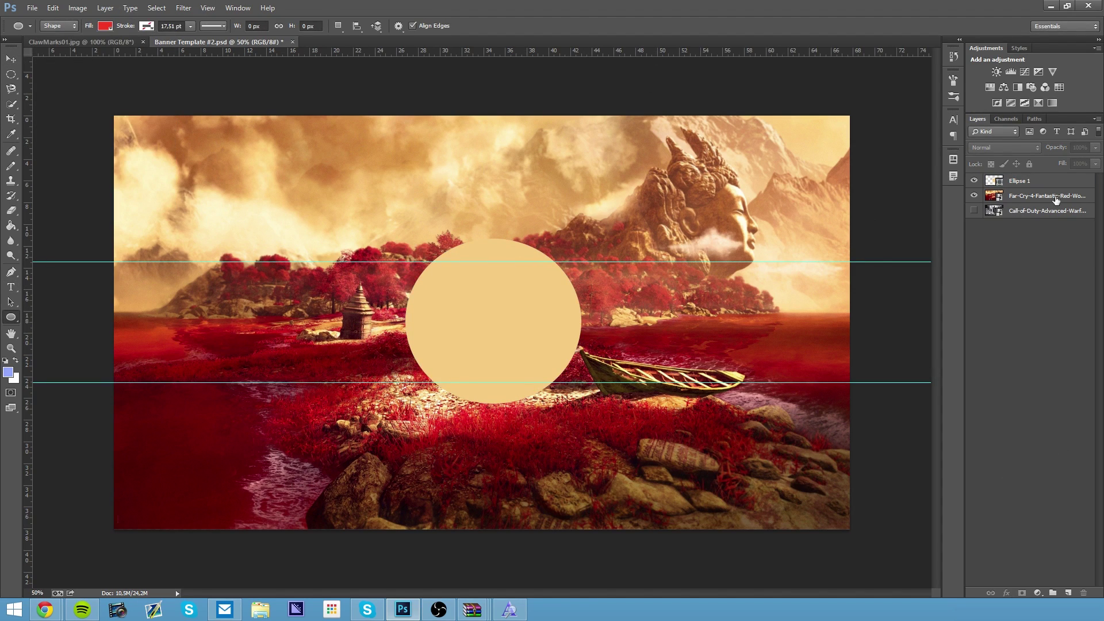
pyautogui.click(1029, 180)
pyautogui.press('5')
# Cut off the bottom of the circle with a rectangular selection.
pyautogui.rightClick(11, 74)
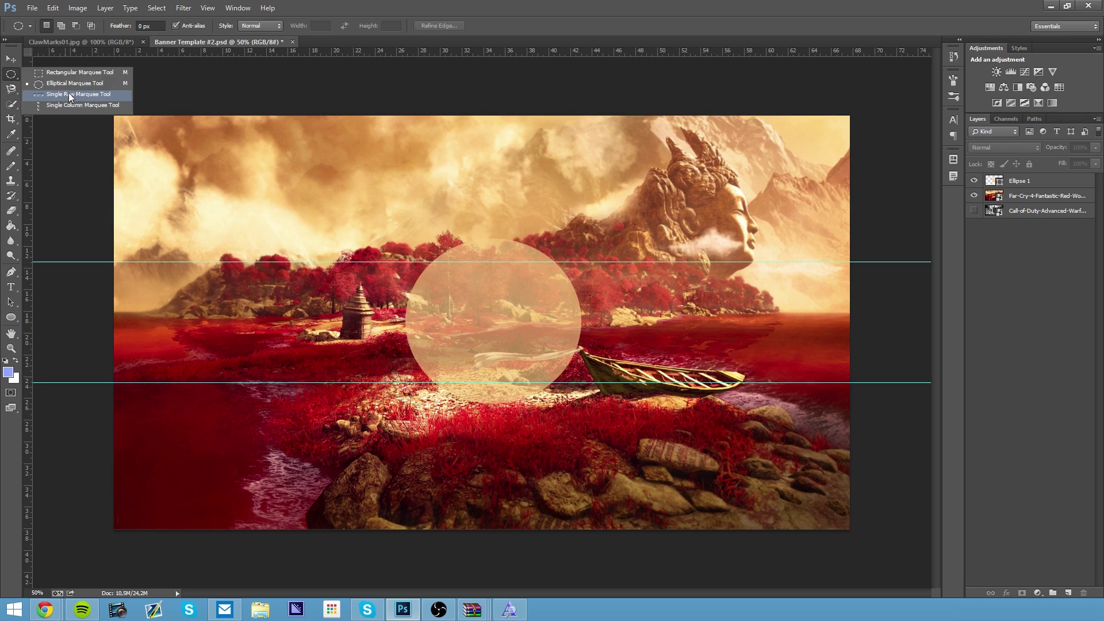
pyautogui.click(52, 74)
pyautogui.moveTo(382, 208); pyautogui.dragTo(588, 269)
pyautogui.moveTo(406, 375); pyautogui.dragTo(630, 437)
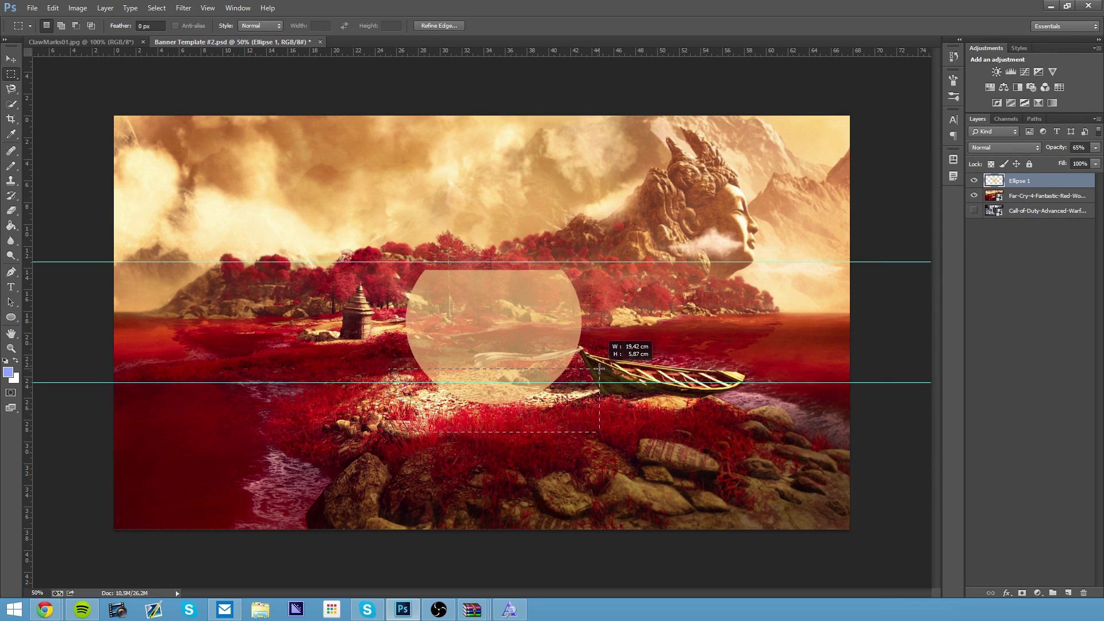
pyautogui.press('Delete')
pyautogui.hotkey('ctrl', 'd')
# Add a vertical guide and nudge the circle panel slightly down.
pyautogui.moveTo(504, 51)
pyautogui.mouseDown()
pyautogui.moveTo(502, 248)
pyautogui.moveTo(28, 161)
pyautogui.mouseUp()
pyautogui.press('v')
pyautogui.moveTo(523, 318); pyautogui.dragTo(523, 321)
# Add a KANAALNAAM text layer in Baron Neue on the panel.
pyautogui.press('t')
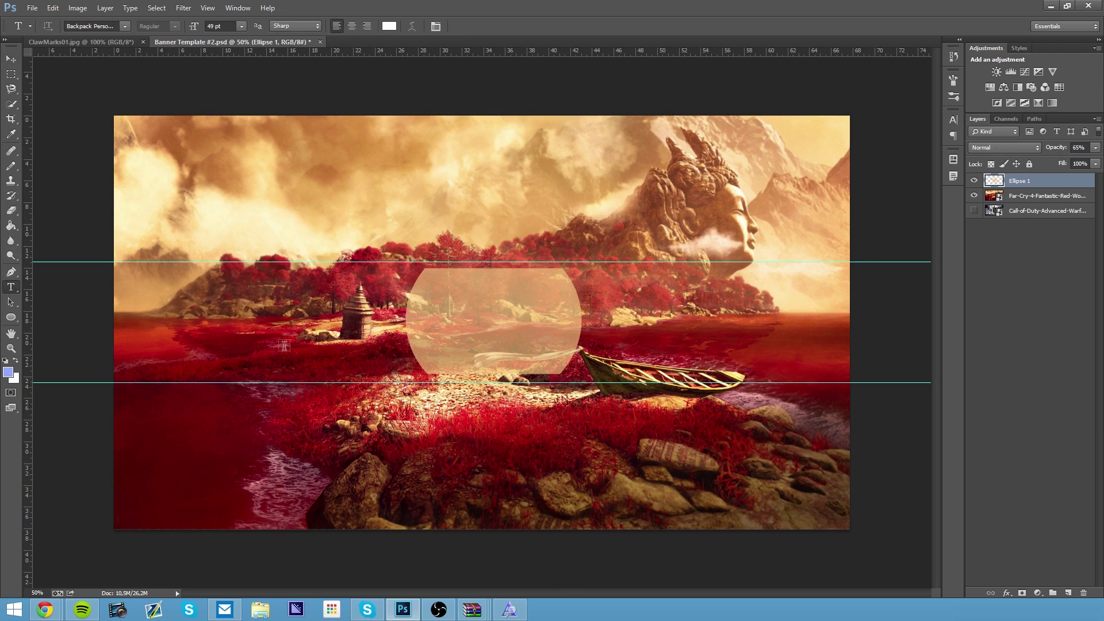
pyautogui.click(457, 294)
pyautogui.write('Far Cry')
pyautogui.hotkey('ctrl', 'a')
pyautogui.click(117, 27)
pyautogui.click(102, 58)
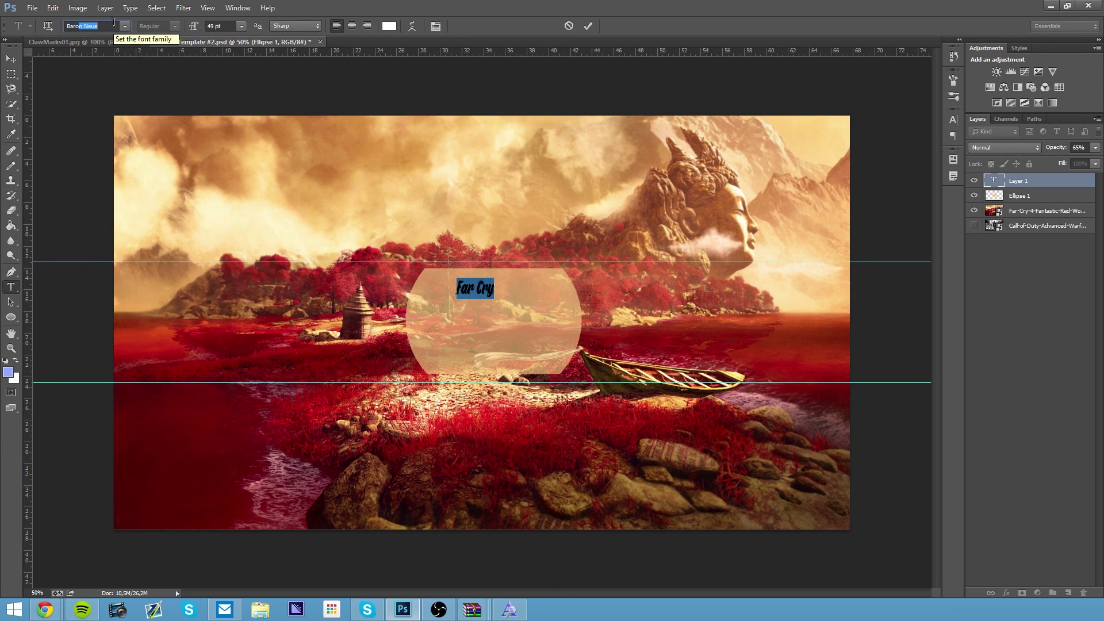
pyautogui.write('KANAALNAAM')
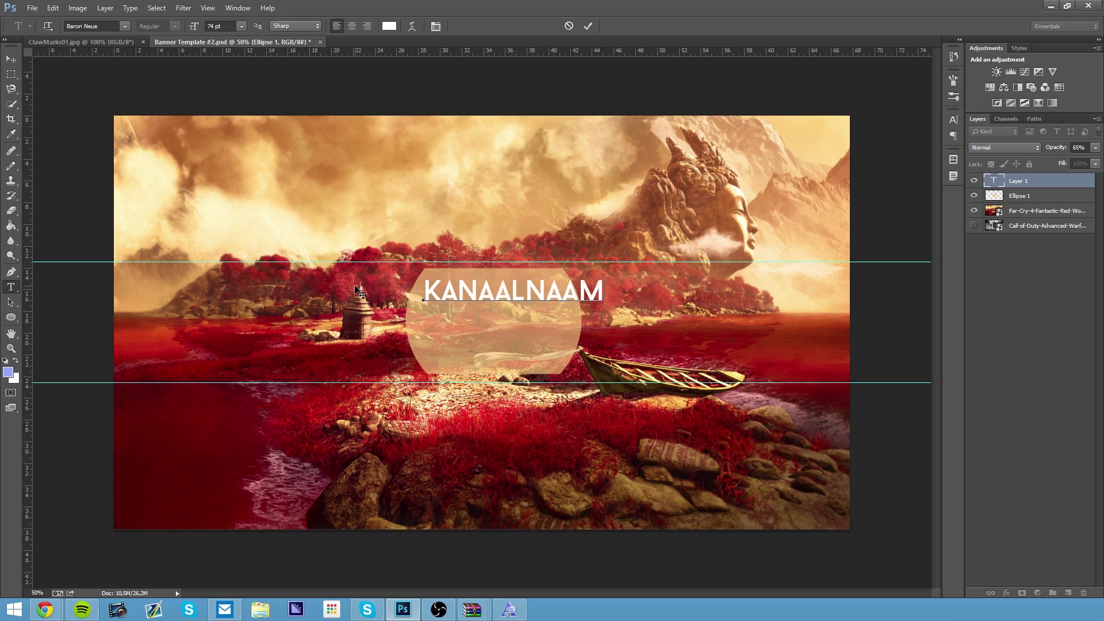
pyautogui.hotkey('ctrl', 'a')
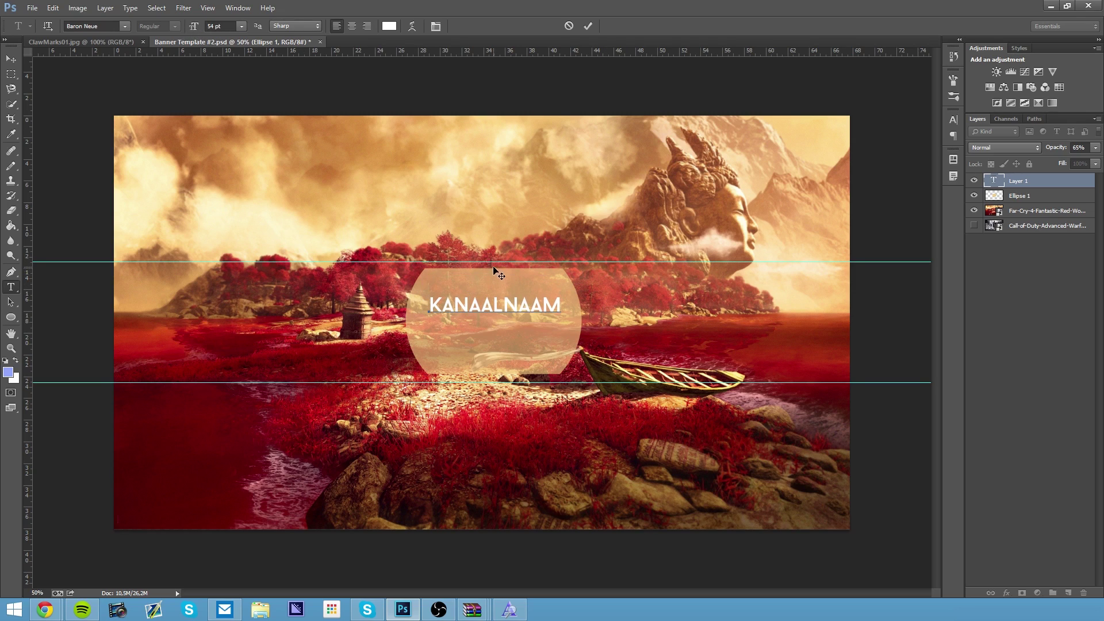
pyautogui.click(425, 233)
# Set vertical guides at the panel's left and right edges.
pyautogui.press('m')
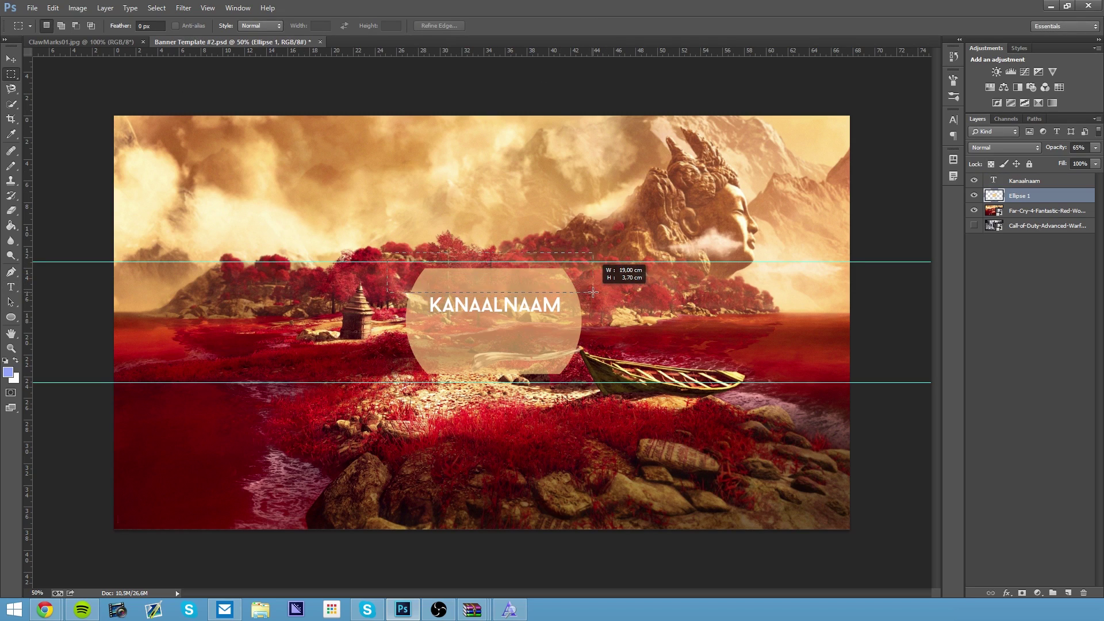
pyautogui.moveTo(27, 199); pyautogui.dragTo(563, 207)
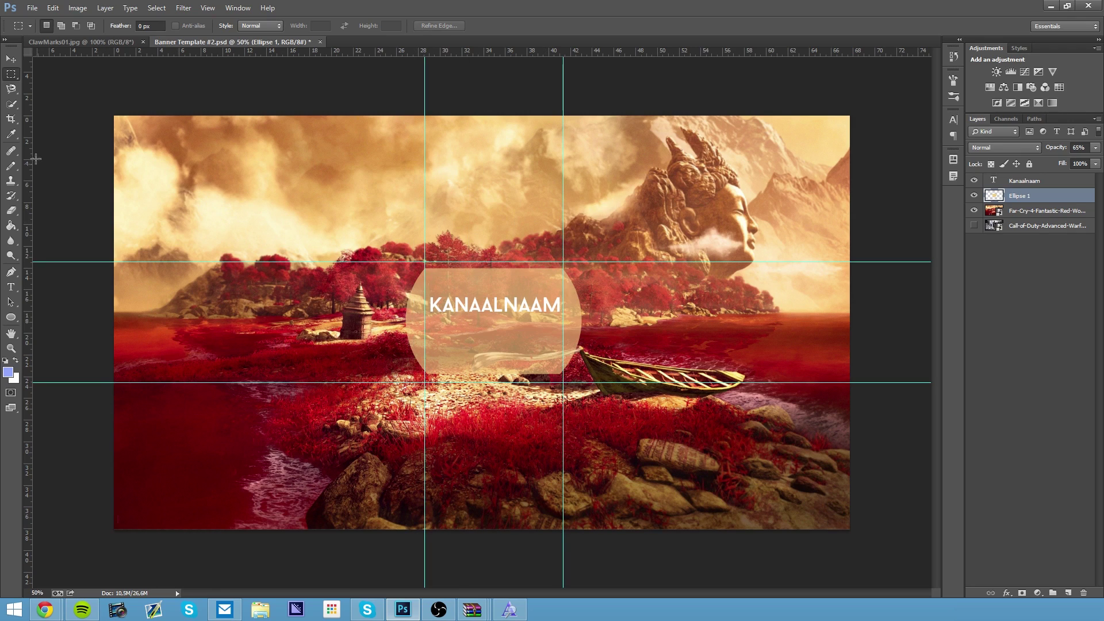
pyautogui.moveTo(393, 227); pyautogui.dragTo(581, 293)
pyautogui.click(421, 232)
pyautogui.press('v')
pyautogui.hotkey('ctrl', 'd')
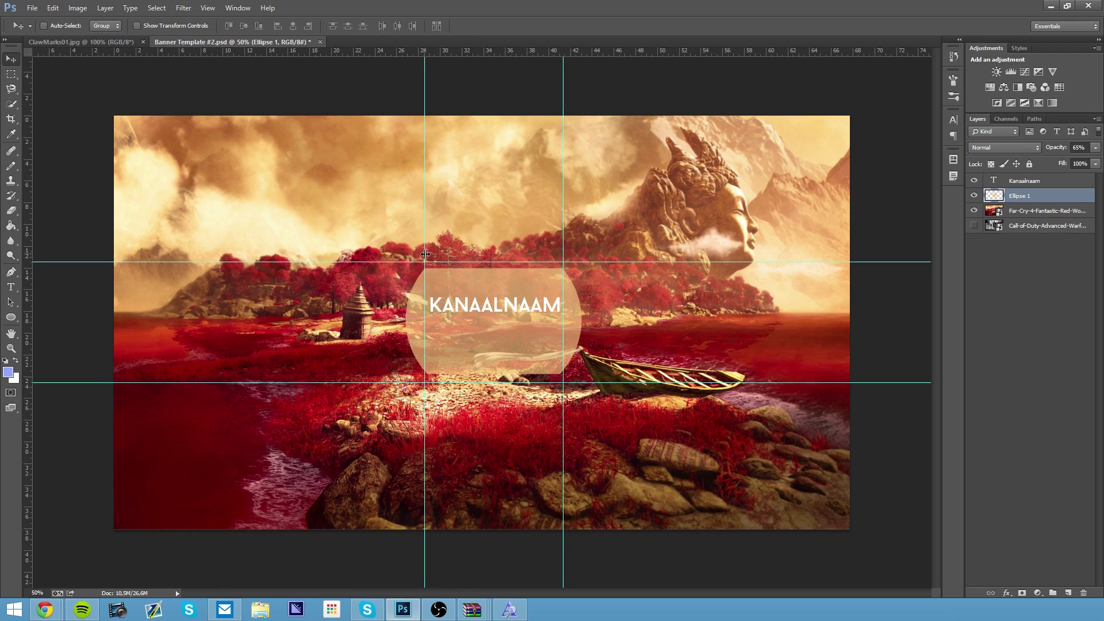
pyautogui.moveTo(424, 270); pyautogui.dragTo(27, 270)
pyautogui.moveTo(563, 253); pyautogui.dragTo(27, 172)
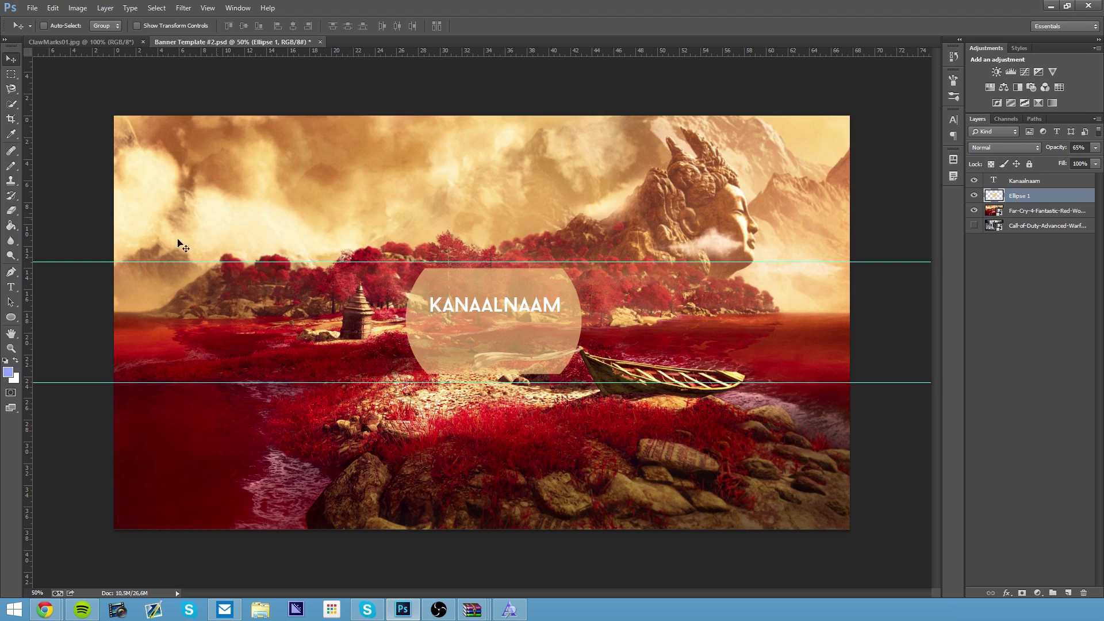
pyautogui.moveTo(27, 276); pyautogui.dragTo(414, 276)
pyautogui.moveTo(27, 311); pyautogui.dragTo(572, 311)
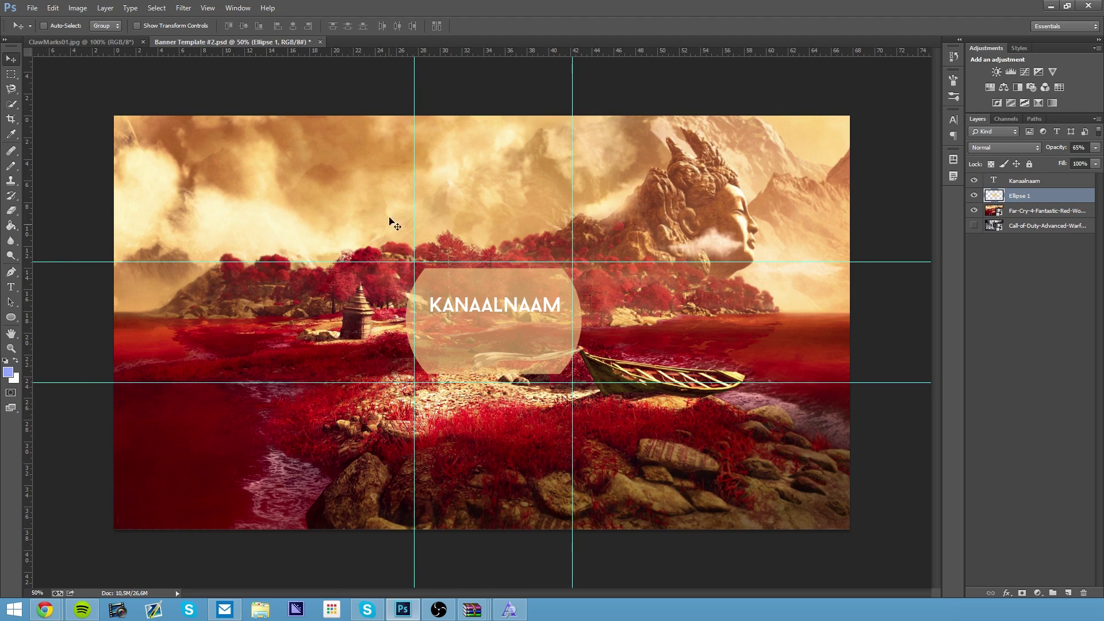
# Trim the panel flat by deleting its top and bottom strips.
pyautogui.press('m')
pyautogui.moveTo(386, 222); pyautogui.dragTo(613, 284)
pyautogui.press('Delete')
pyautogui.hotkey('ctrl', 'd')
pyautogui.moveTo(407, 429); pyautogui.dragTo(605, 357)
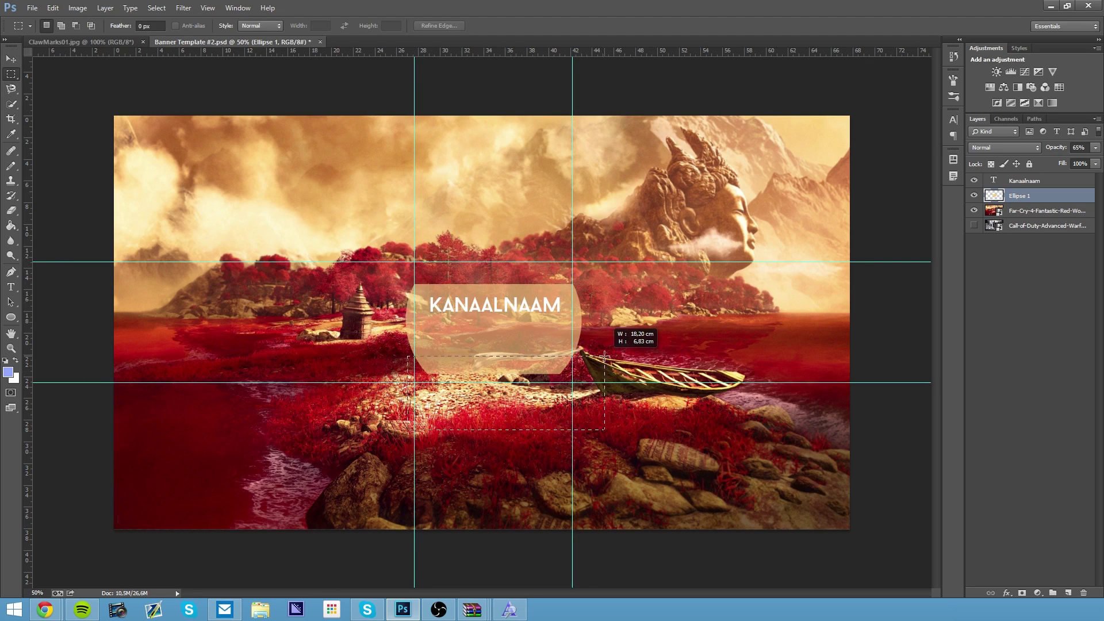
pyautogui.press('Delete')
pyautogui.hotkey('ctrl', 'd')
pyautogui.press('v')
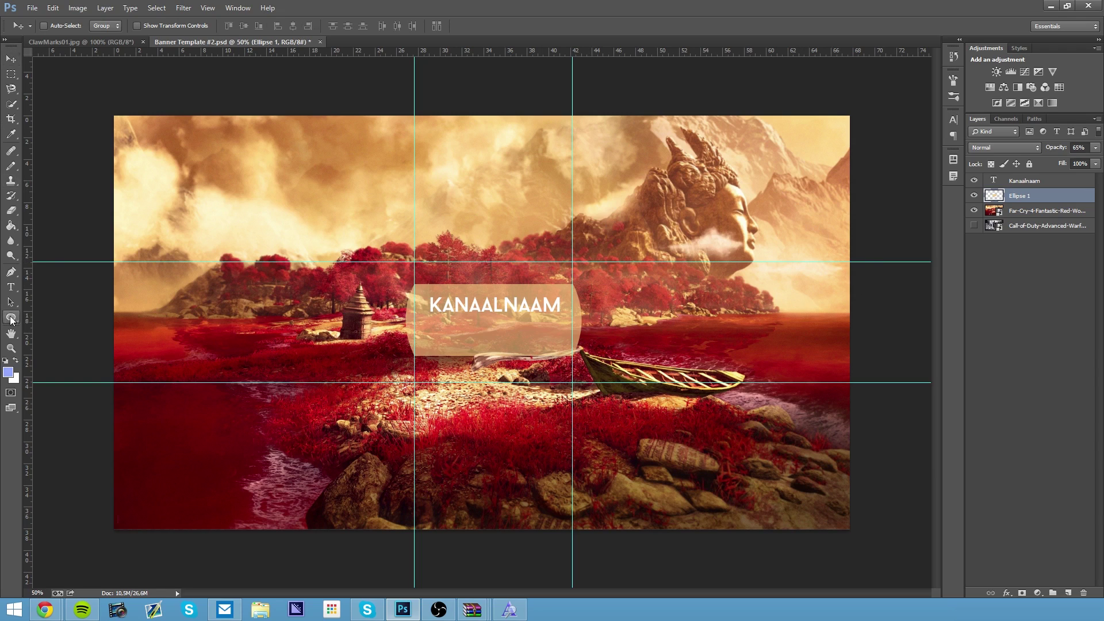
pyautogui.click(11, 317)
# Draw a small red dot left of KANAALNAAM and copy it to the panel's right.
pyautogui.moveTo(410, 312); pyautogui.dragTo(422, 323)
pyautogui.press('v')
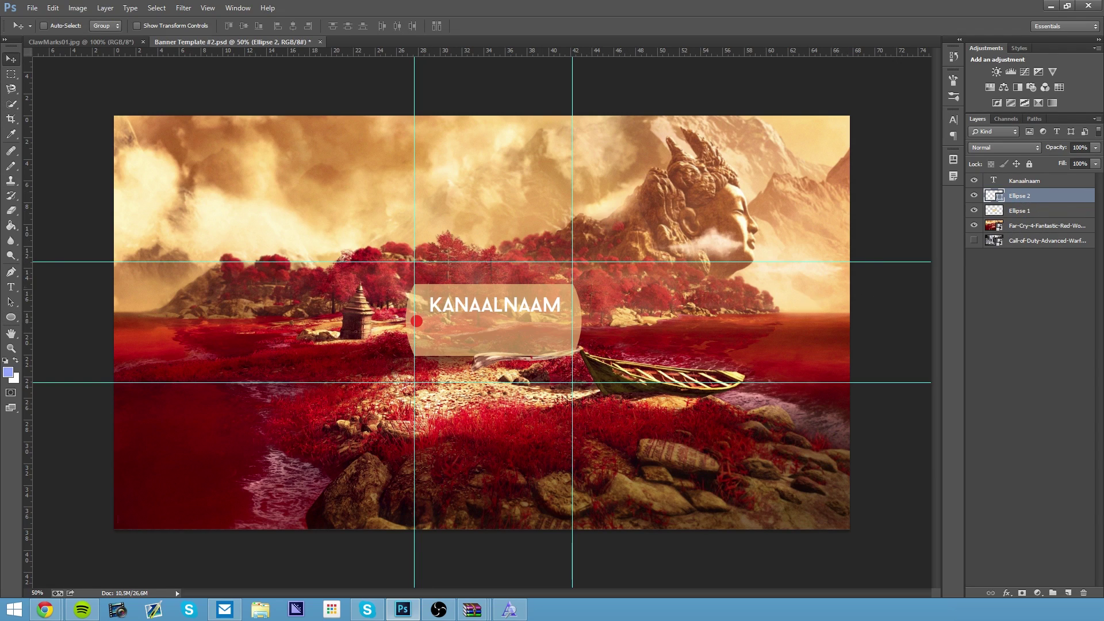
pyautogui.moveTo(557, 313); pyautogui.dragTo(710, 312)
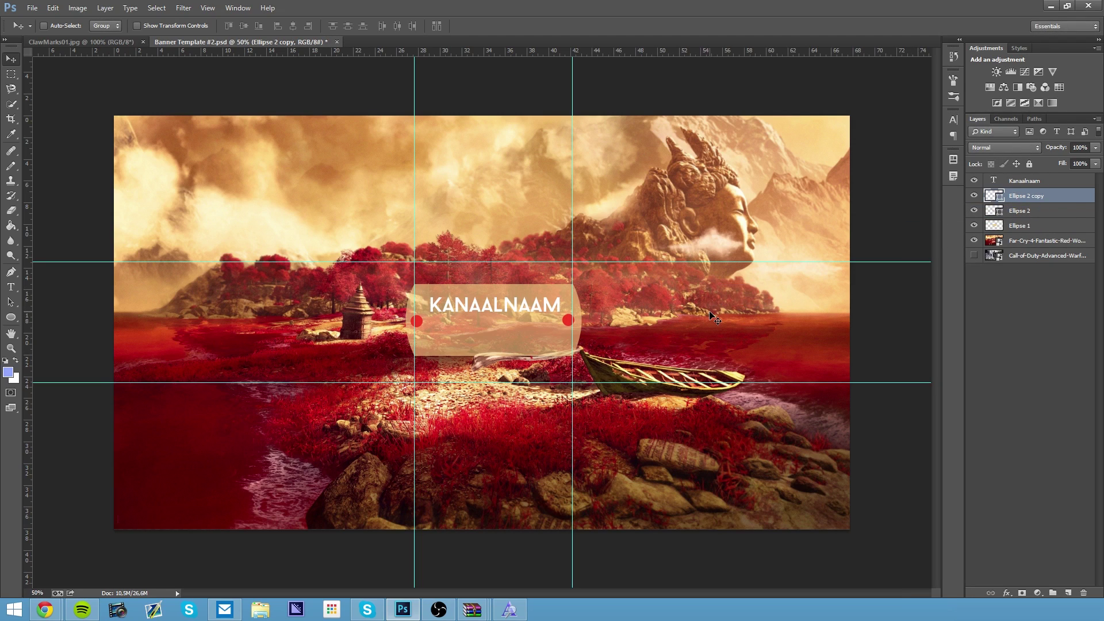
pyautogui.keyDown('shift'); pyautogui.click(992, 210); pyautogui.keyUp('shift')
# Raise the translucent panel's opacity to 73%.
pyautogui.click(1019, 242)
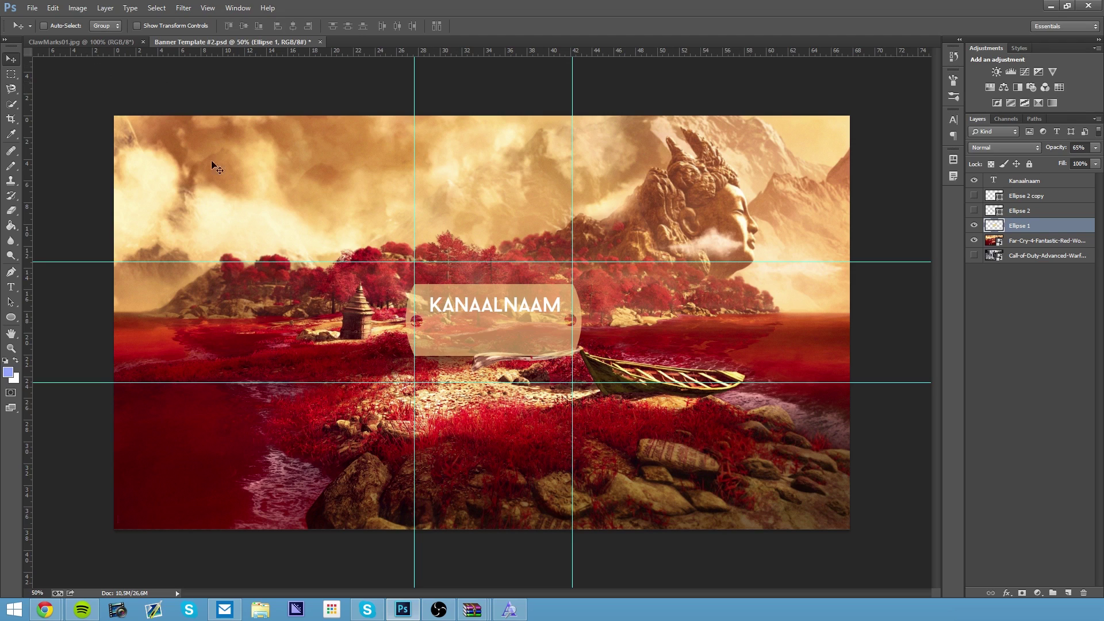
pyautogui.click(1096, 147)
pyautogui.moveTo(1078, 160); pyautogui.dragTo(1083, 159)
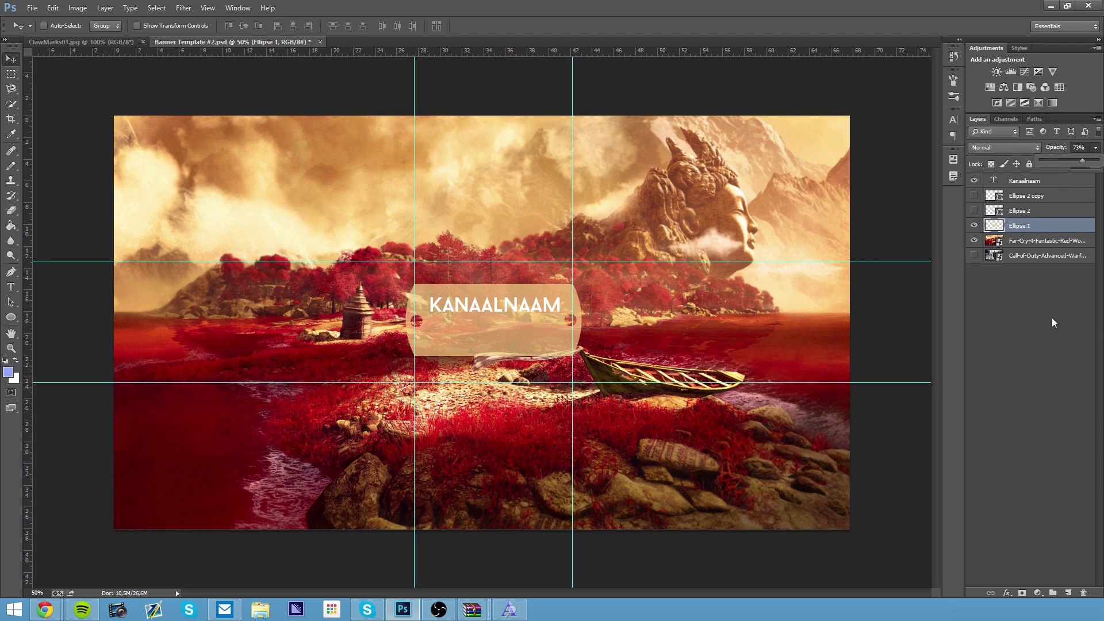
# Shrink the KANAALNAAM text and draw a thin bar under it.
pyautogui.doubleClick(993, 180)
pyautogui.click(534, 308)
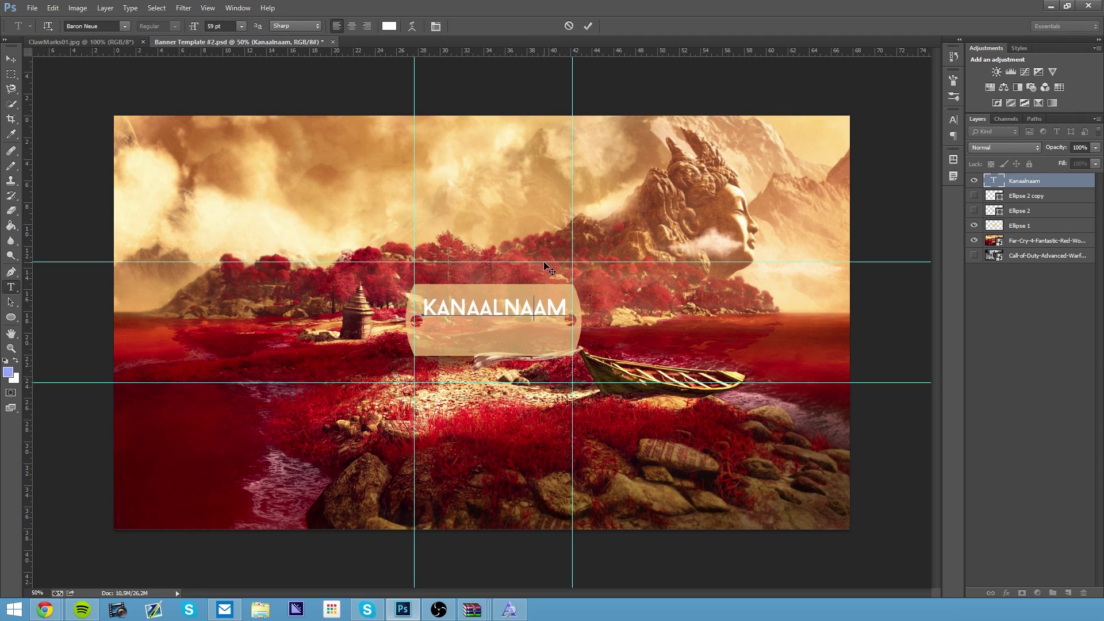
pyautogui.hotkey('ctrl', 'a')
pyautogui.rightClick(11, 317)
pyautogui.click(58, 287)
pyautogui.moveTo(199, 311); pyautogui.dragTo(564, 322)
pyautogui.hotkey('ctrl', 't')
pyautogui.press('Return')
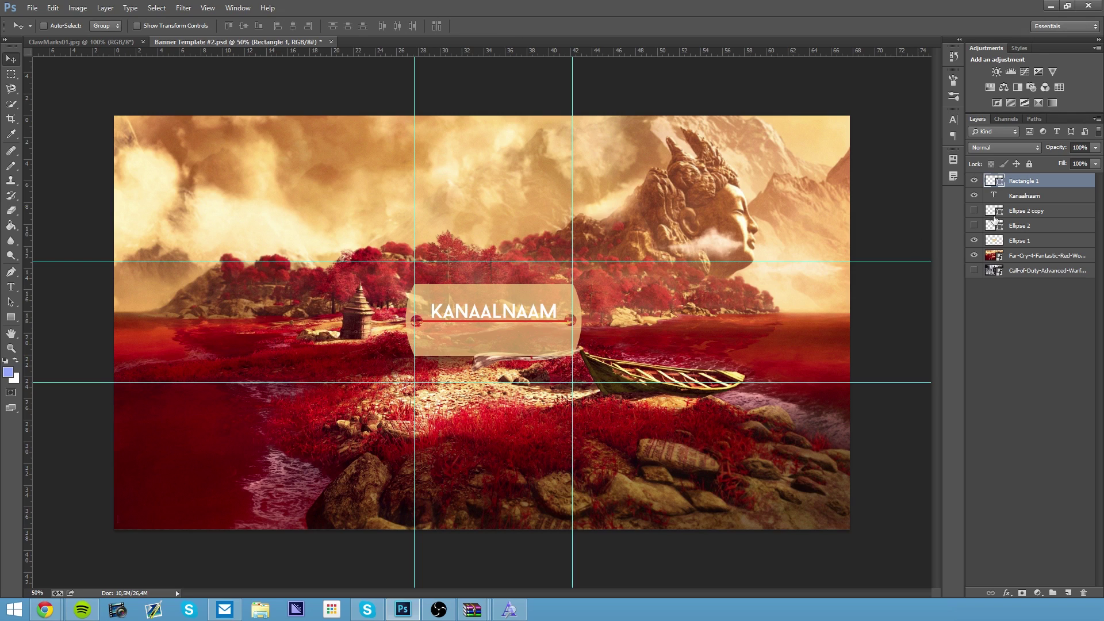
# Undo the bar and the text size change, and hide the guides.
pyautogui.click(1048, 216)
pyautogui.hotkey('ctrl', 'alt', 'z')
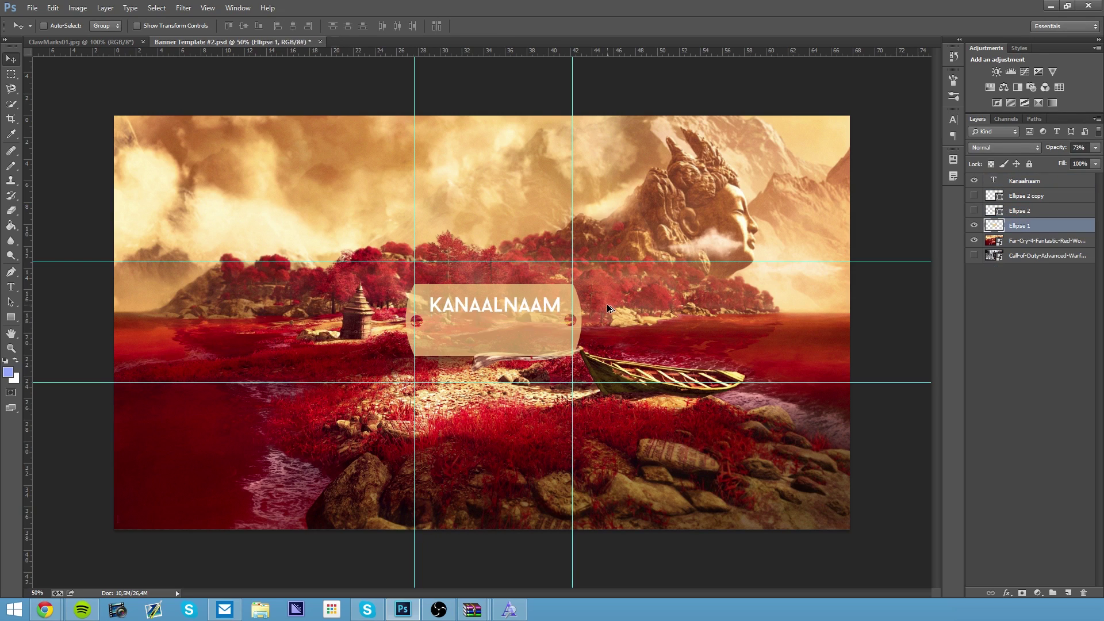
pyautogui.hotkey('ctrl', 'alt', 'z')
pyautogui.hotkey('ctrl', 'alt', 'z')
pyautogui.hotkey('ctrl', 'alt', 'z')
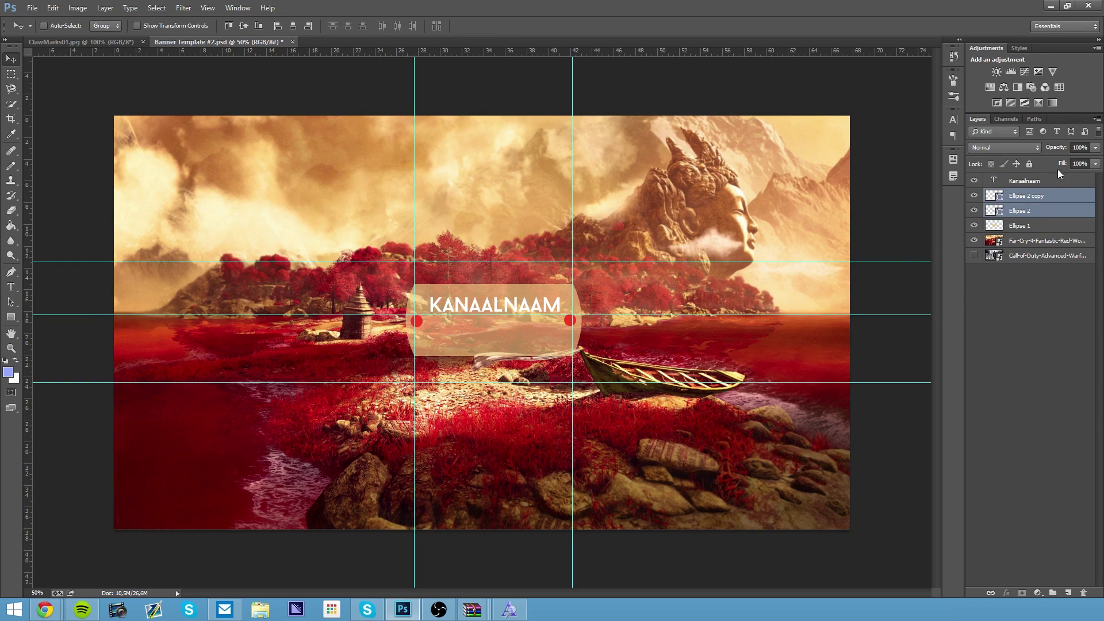
pyautogui.click(1029, 196)
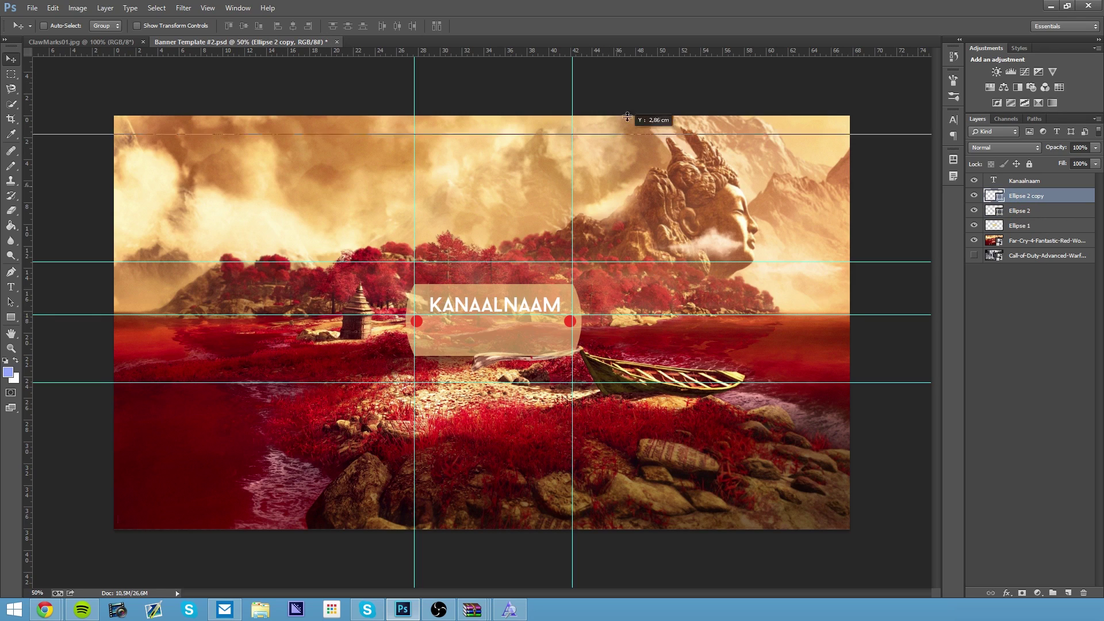
pyautogui.hotkey('ctrl', 'alt', 'z')
pyautogui.hotkey('ctrl', 'alt', 'z')
pyautogui.hotkey('ctrl', 'alt', 'z')
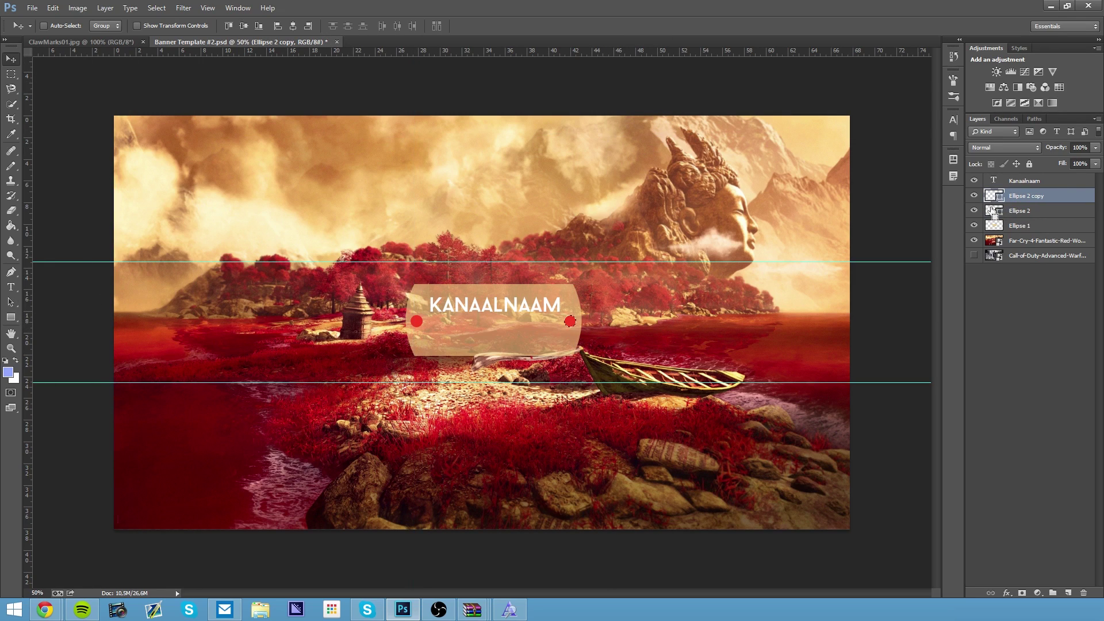
# Draw a thin red bar between the two circles, then hide it.
pyautogui.click(1026, 225)
pyautogui.press('u')
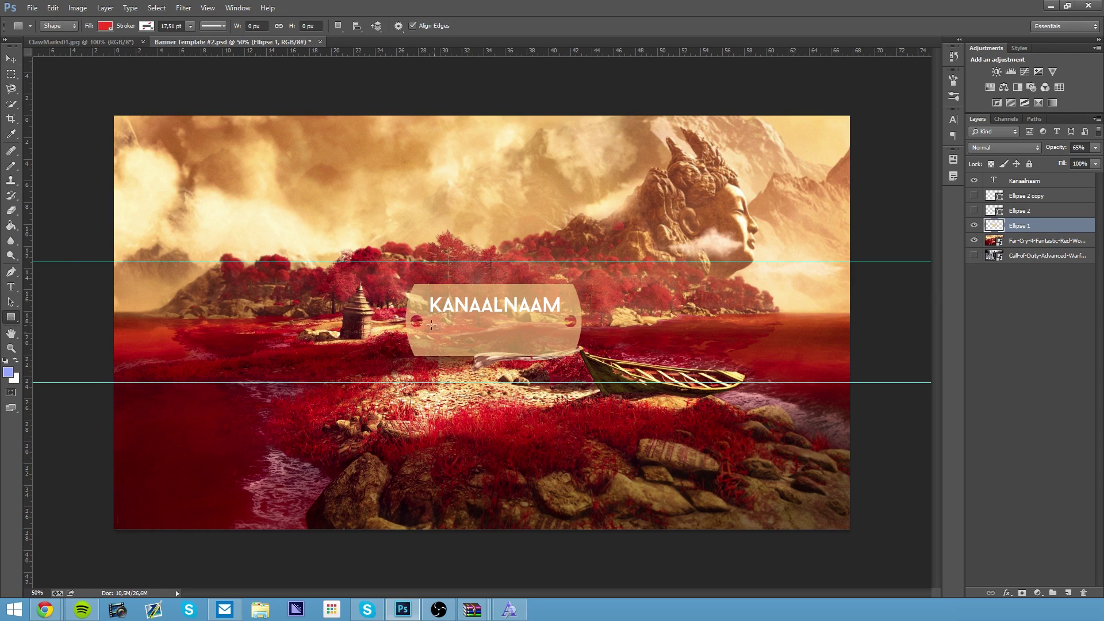
pyautogui.moveTo(415, 318); pyautogui.dragTo(571, 323)
pyautogui.press('v')
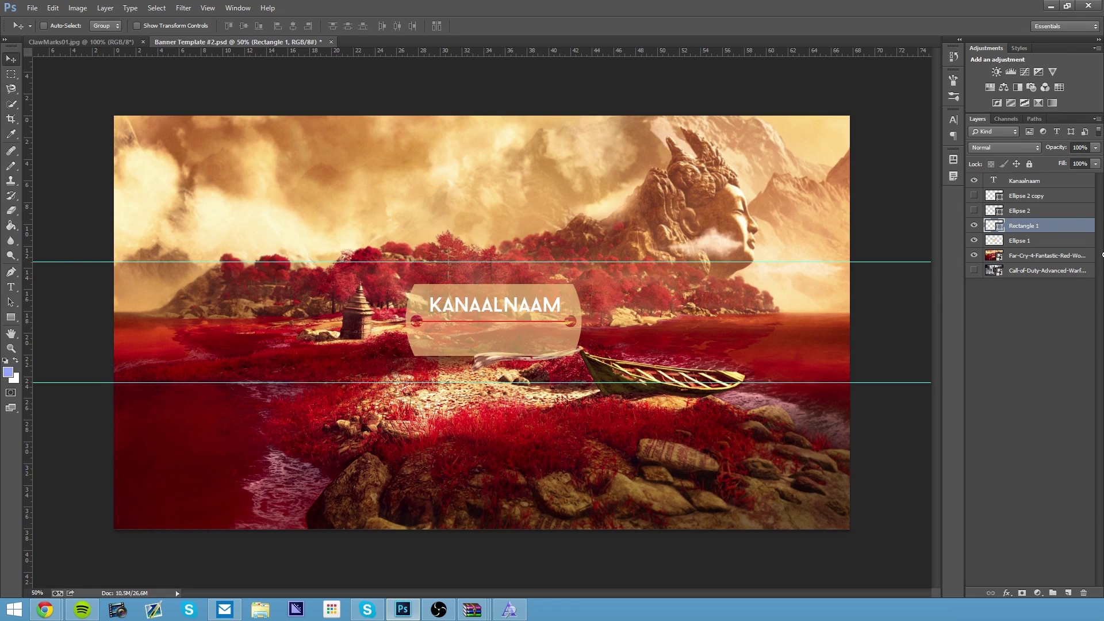
pyautogui.click(1012, 240)
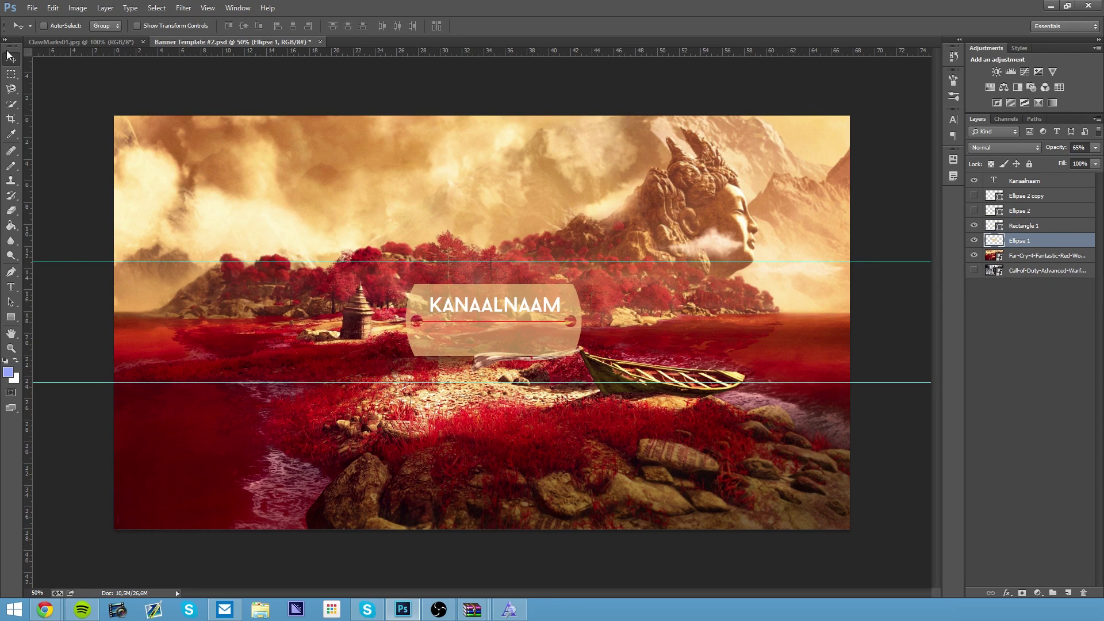
pyautogui.click(1020, 229)
# Move the name down and type the slogan 'je eigen slogan!' beneath it.
pyautogui.moveTo(492, 230); pyautogui.dragTo(493, 241)
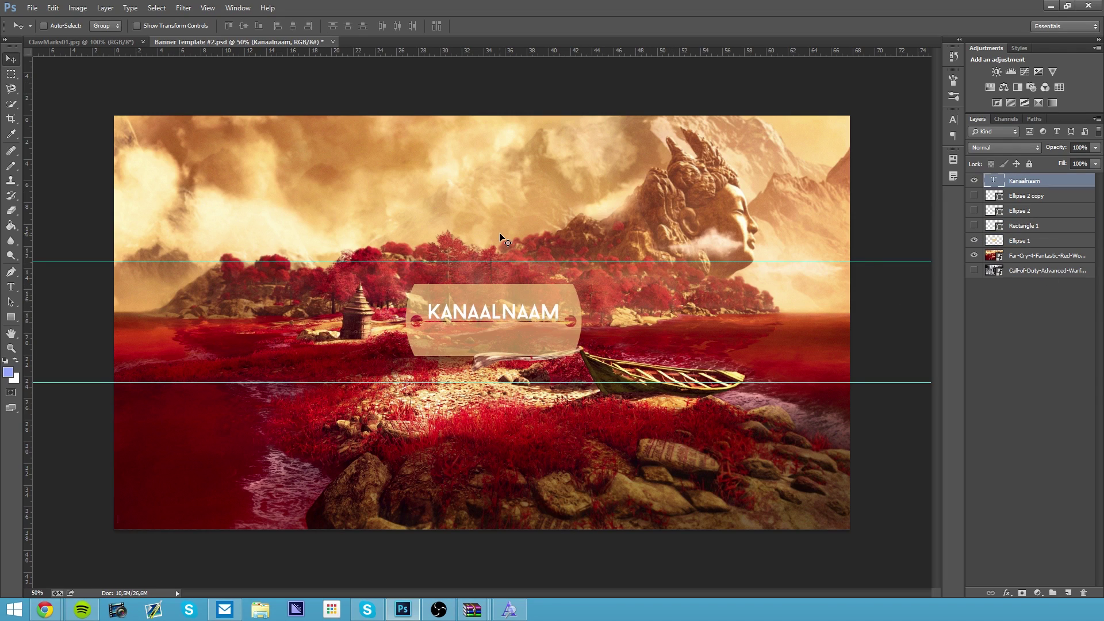
pyautogui.press('t')
pyautogui.click(438, 326)
pyautogui.write('je eigen slogan!')
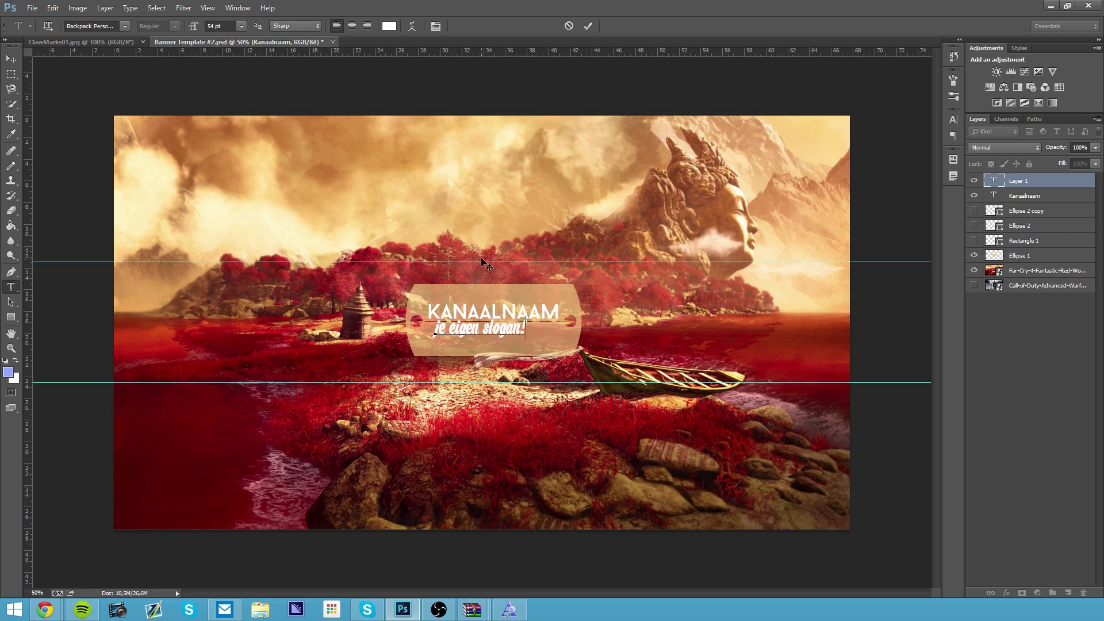
# Give the Kanaalnaam layer a black Color Overlay layer style.
pyautogui.click(1023, 196)
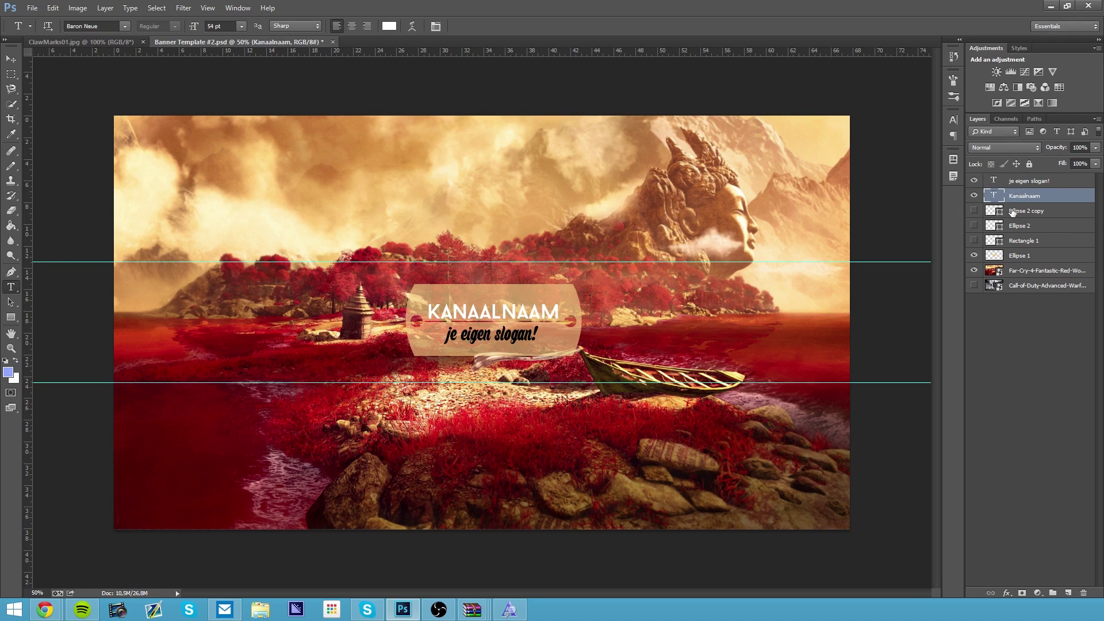
pyautogui.rightClick(1027, 198)
pyautogui.click(968, 123)
pyautogui.click(630, 337)
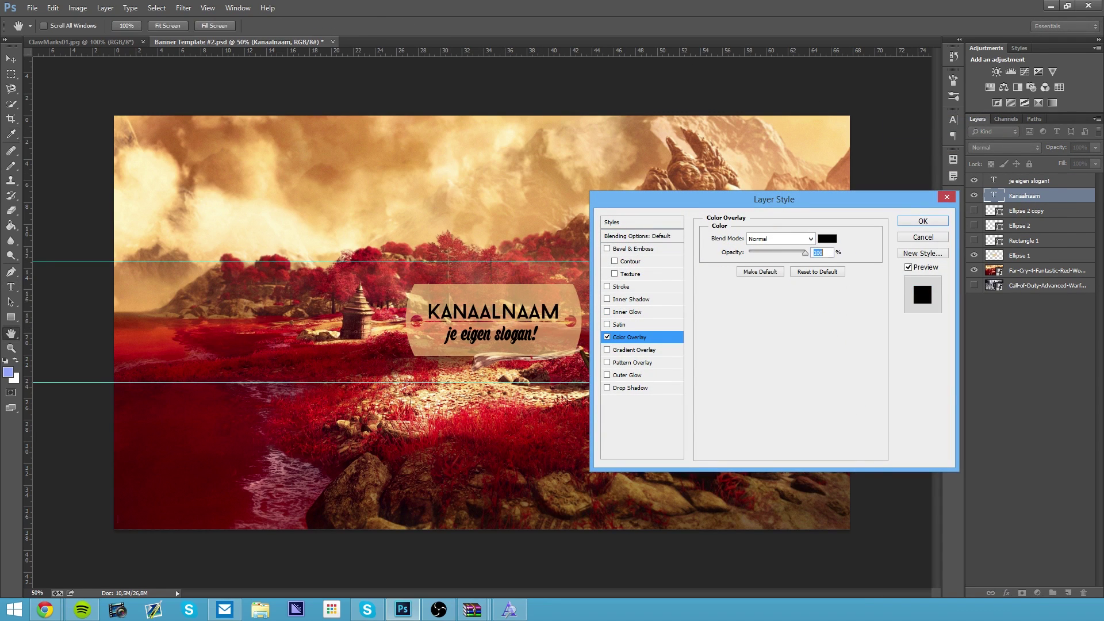
pyautogui.press('Return')
# Nudge the slogan into position beneath the name.
pyautogui.press('v')
pyautogui.hotkey('alt', ']')
pyautogui.press('Left')
pyautogui.press('Up')
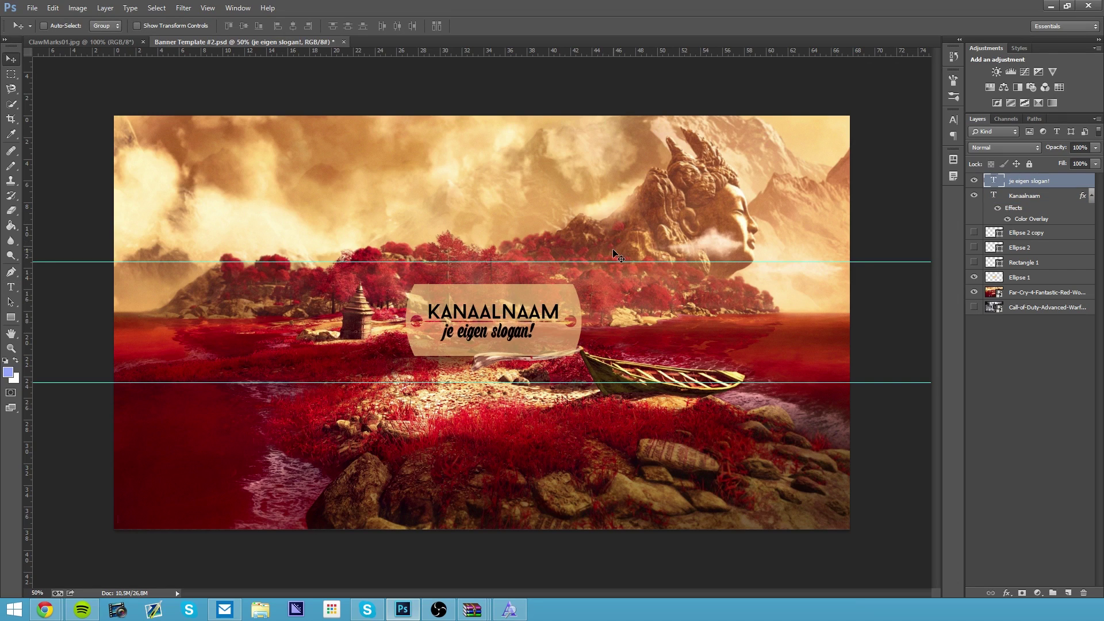
# Lower the opacity of both text layers so they are slightly see-through.
pyautogui.click(1021, 277)
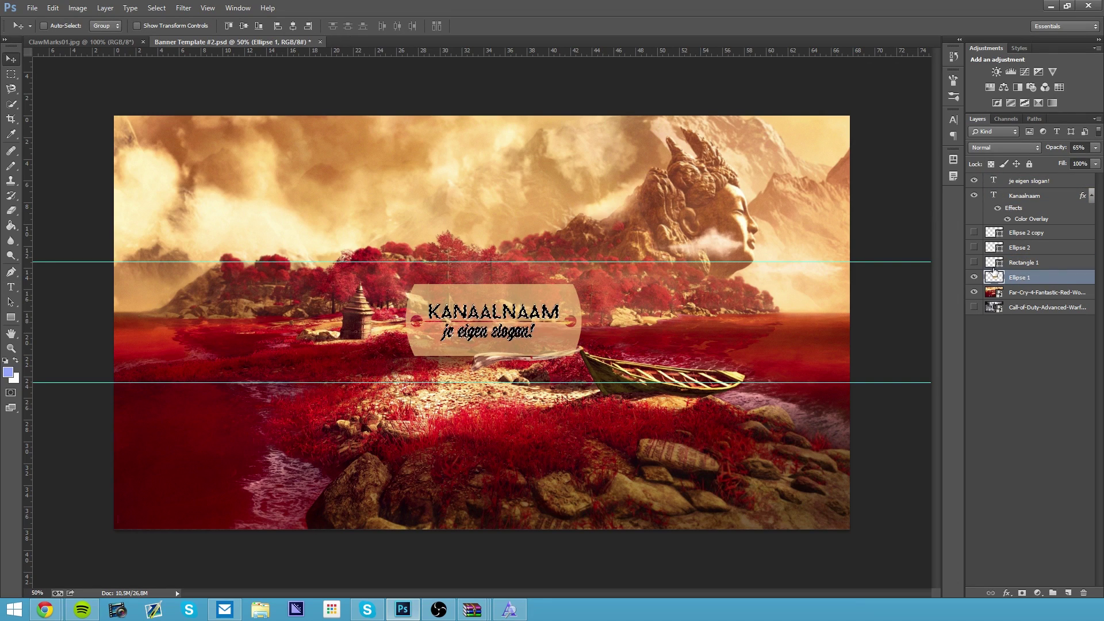
pyautogui.click(1029, 181)
pyautogui.keyDown('shift'); pyautogui.click(1025, 196); pyautogui.keyUp('shift')
pyautogui.click(1029, 357)
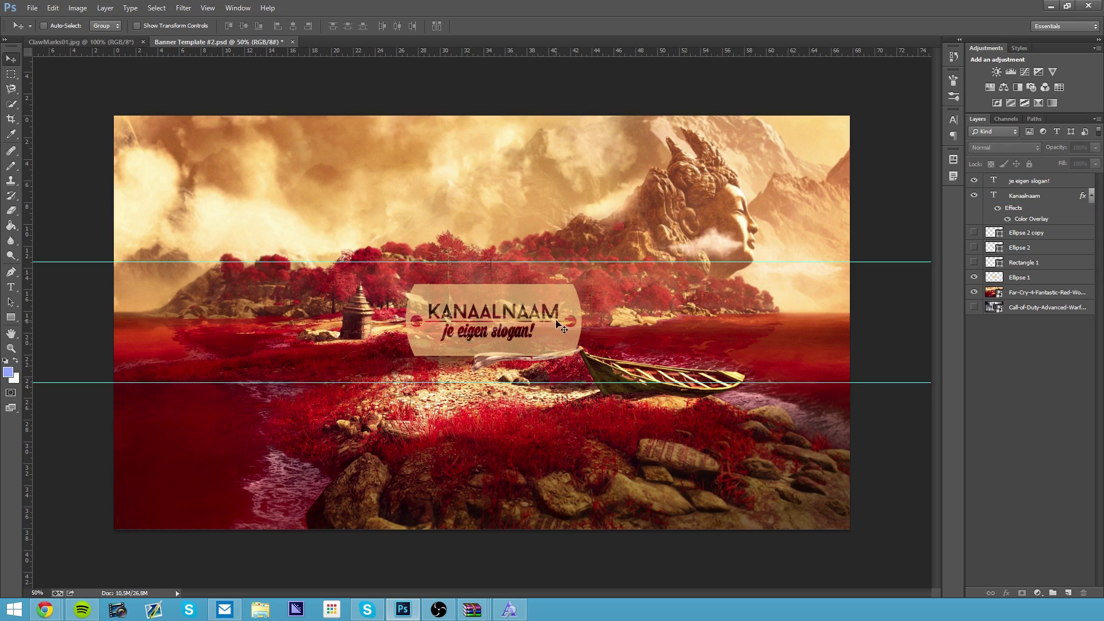
pyautogui.keyDown('ctrl'); pyautogui.click(529, 319); pyautogui.keyUp('ctrl')
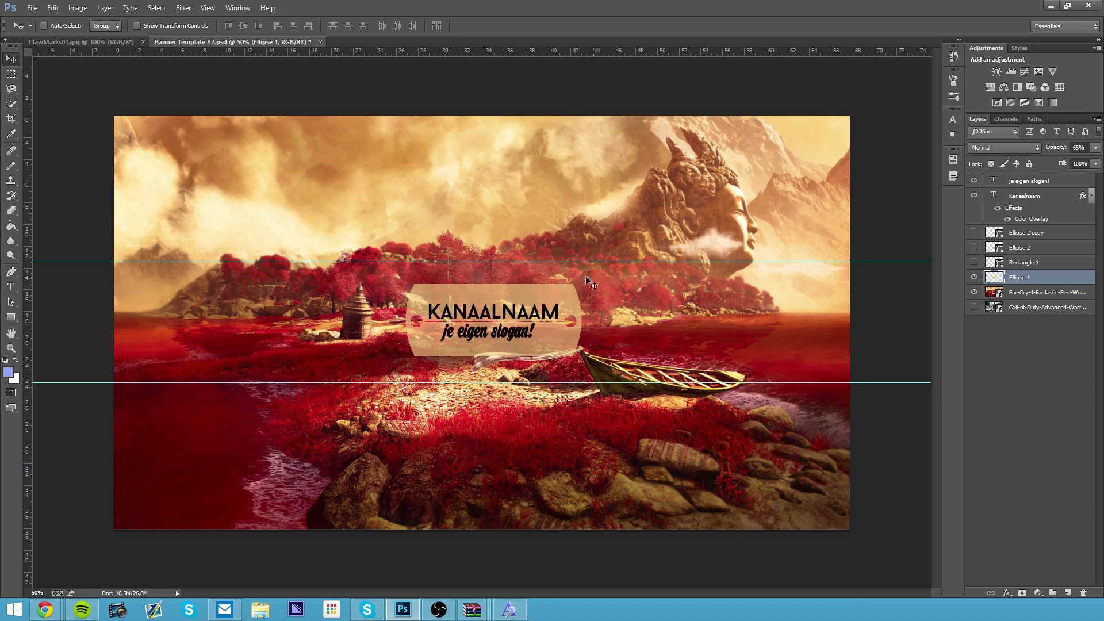
pyautogui.click(1029, 181)
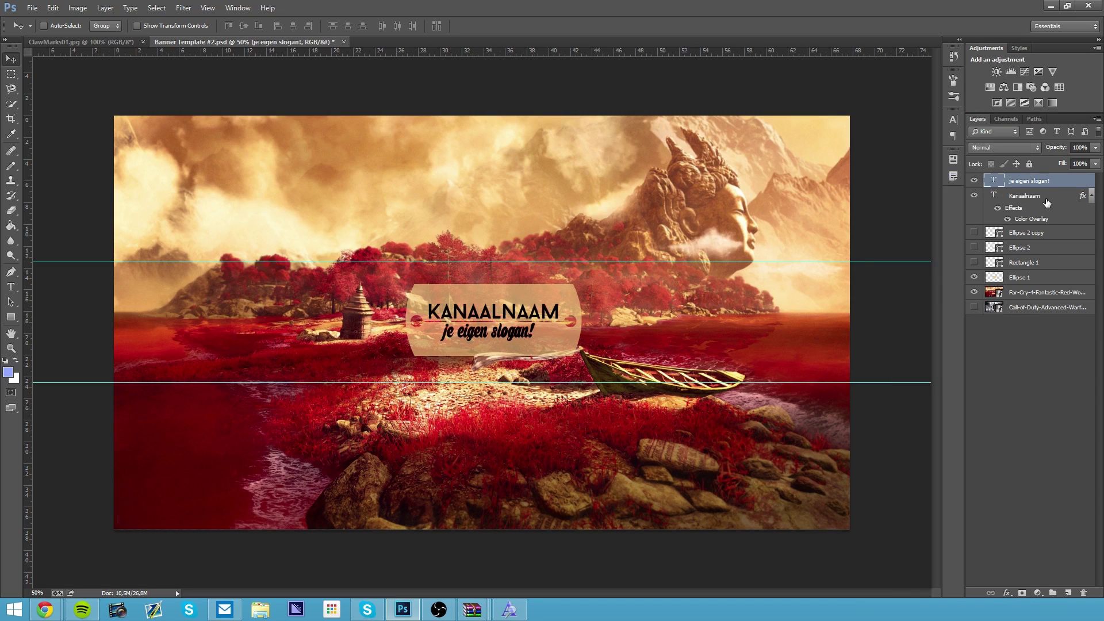
pyautogui.moveTo(1095, 148); pyautogui.dragTo(1073, 166)
pyautogui.click(1036, 384)
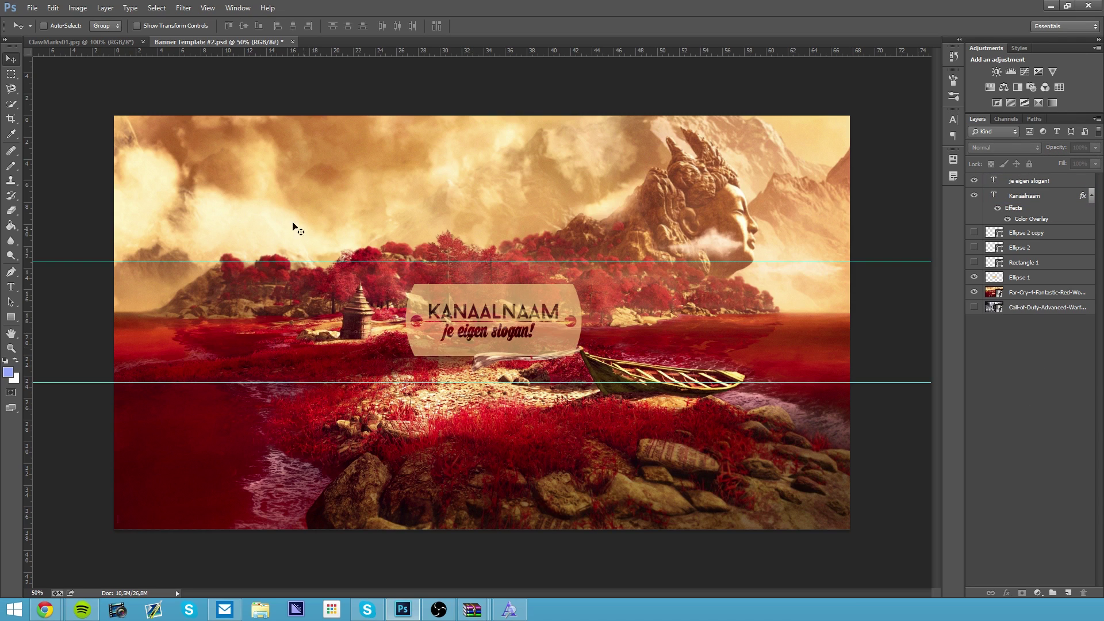
pyautogui.click(75, 547)
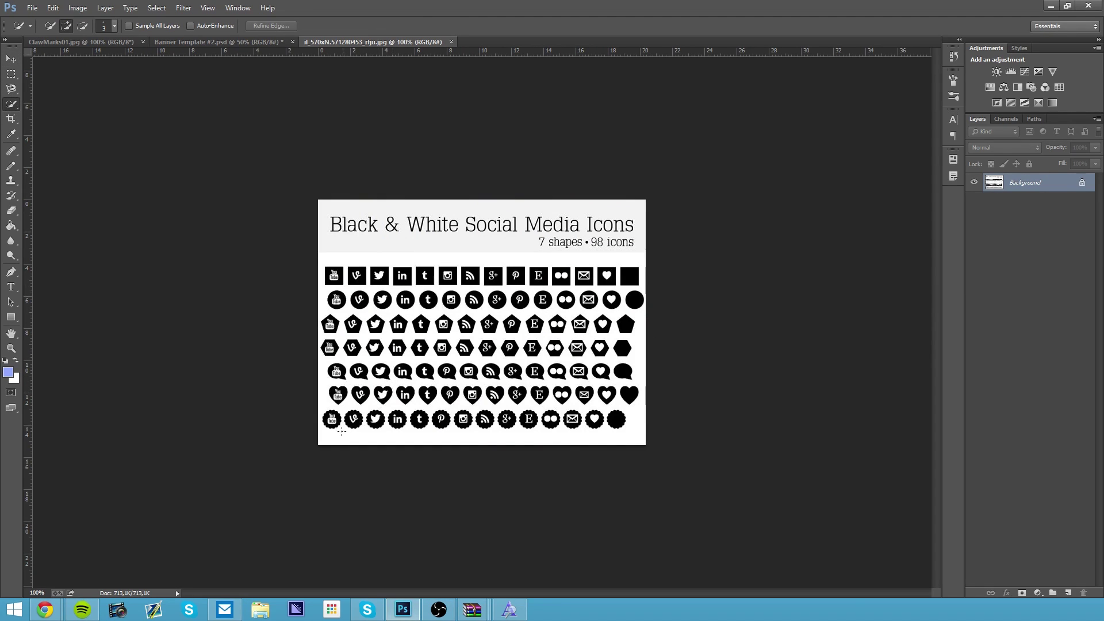
# Drag the YouTube icon onto the banner, then cancel the placement.
pyautogui.hotkey('ctrl', 'Tab')
pyautogui.hotkey('ctrl', 'Tab')
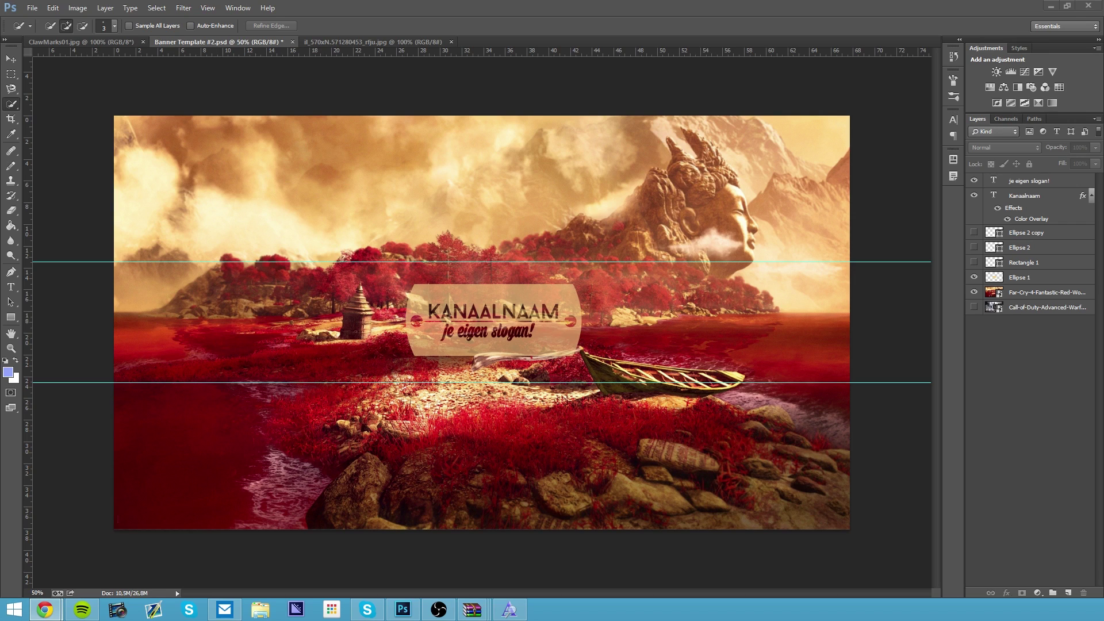
pyautogui.moveTo(527, 453); pyautogui.dragTo(335, 311)
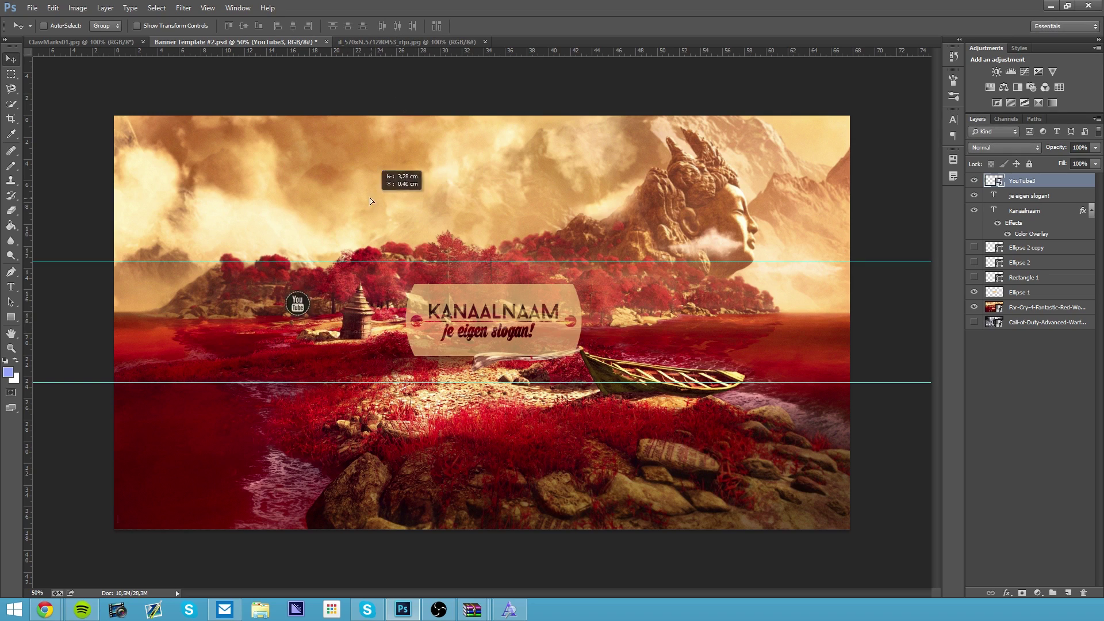
pyautogui.press('Escape')
pyautogui.click(45, 610)
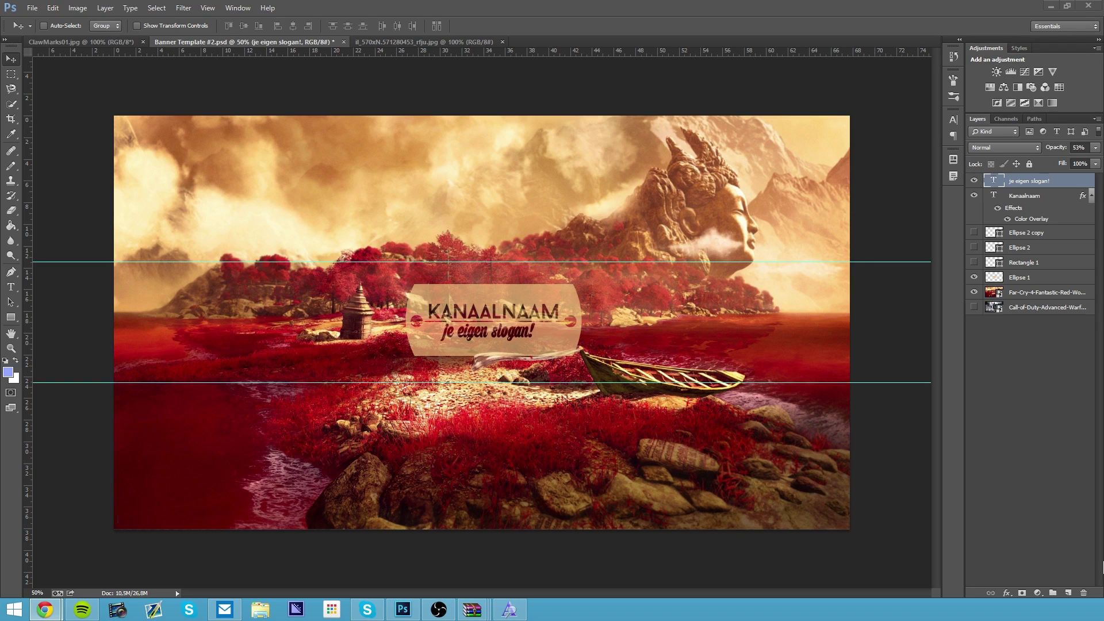
# Place the Dribbble, Facebook, Twitter and YouTube icons left of the name panel.
pyautogui.moveTo(677, 209); pyautogui.dragTo(172, 292)
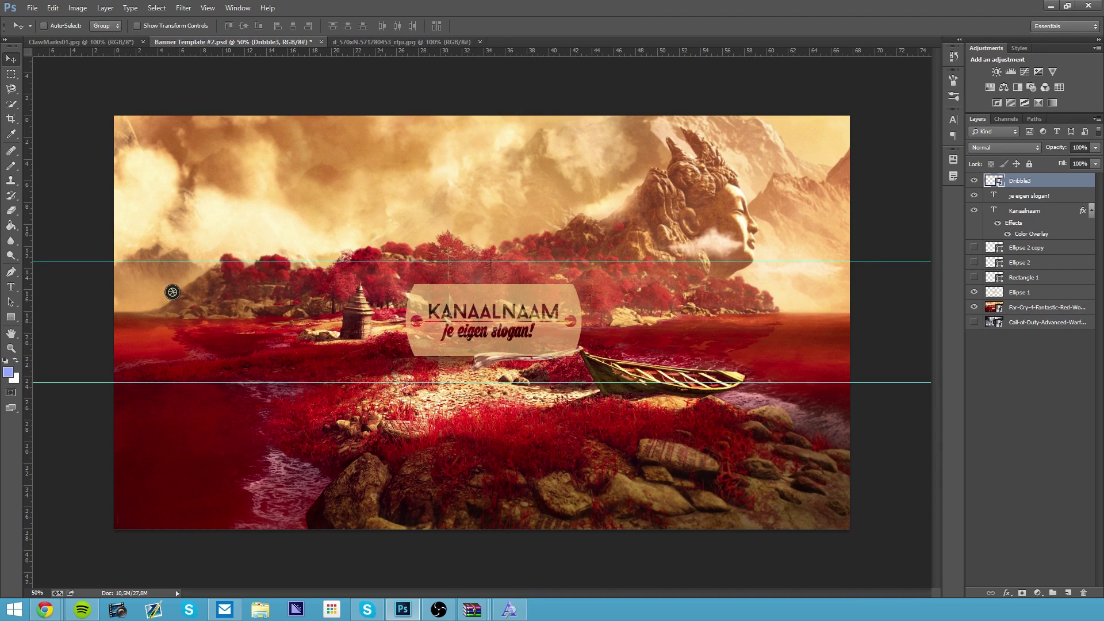
pyautogui.press('Return')
pyautogui.press('Return')
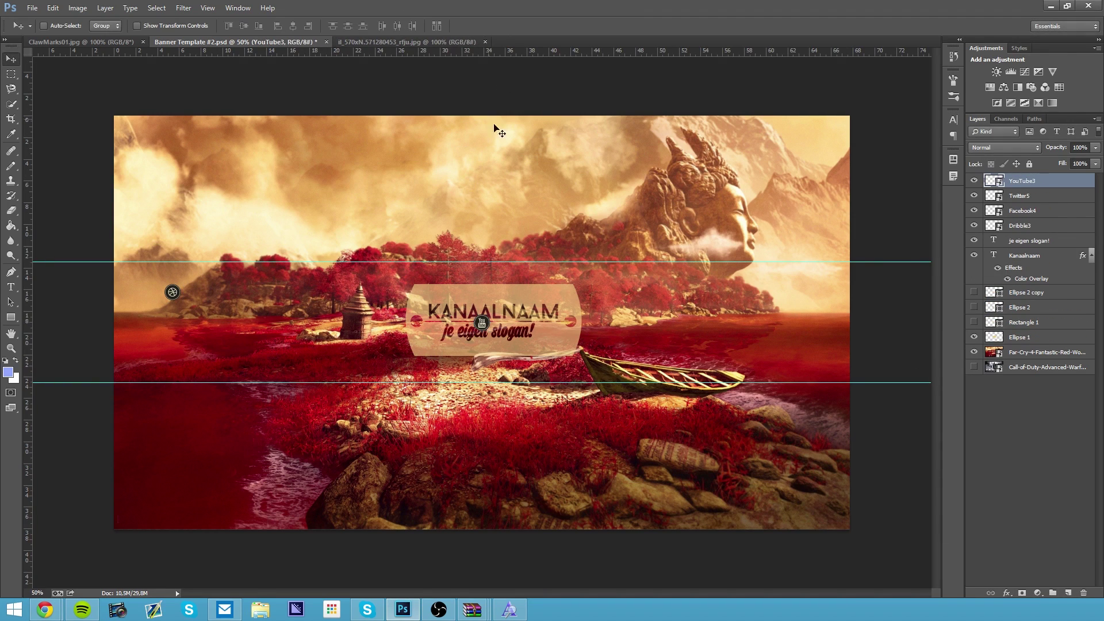
pyautogui.press('Return')
pyautogui.moveTo(522, 284); pyautogui.dragTo(332, 252)
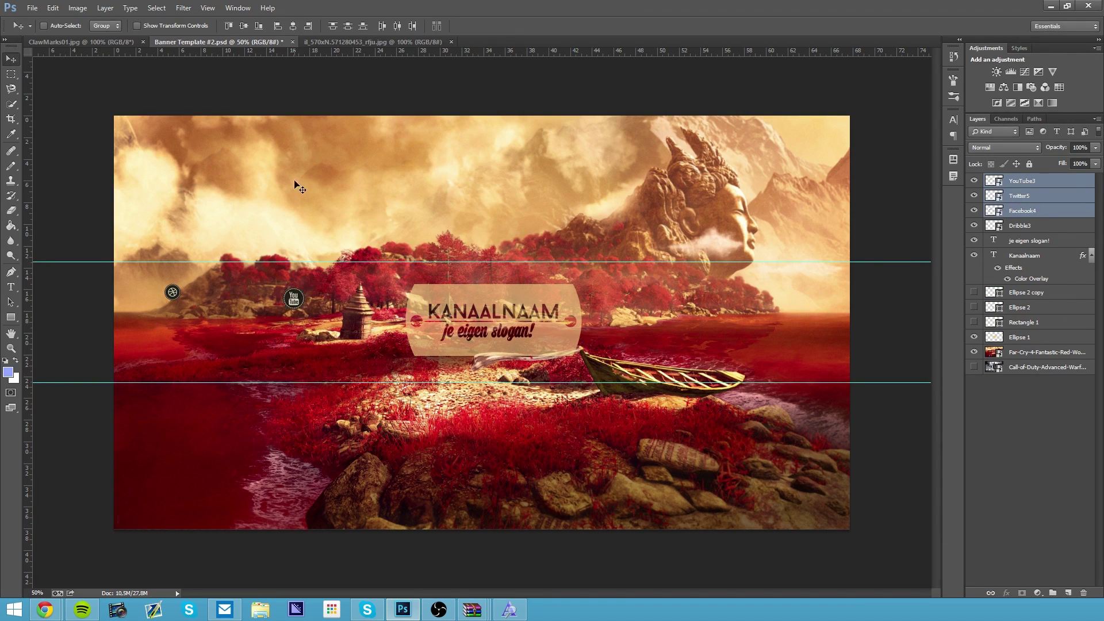
pyautogui.moveTo(295, 180); pyautogui.dragTo(391, 185)
# Stack YouTube under Facebook on the left and Twitter over Dribbble on the right.
pyautogui.keyDown('ctrl'); pyautogui.click(394, 300); pyautogui.keyUp('ctrl')
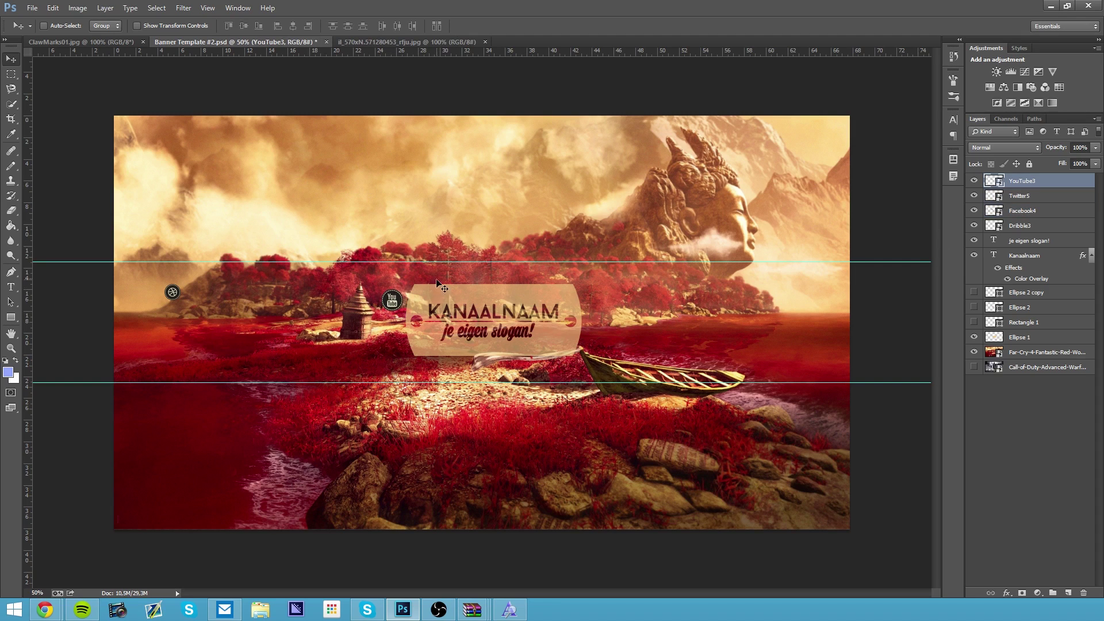
pyautogui.moveTo(394, 299)
pyautogui.mouseDown()
pyautogui.moveTo(391, 341)
pyautogui.moveTo(639, 300)
pyautogui.mouseUp()
pyautogui.keyDown('ctrl'); pyautogui.click(391, 299); pyautogui.keyUp('ctrl')
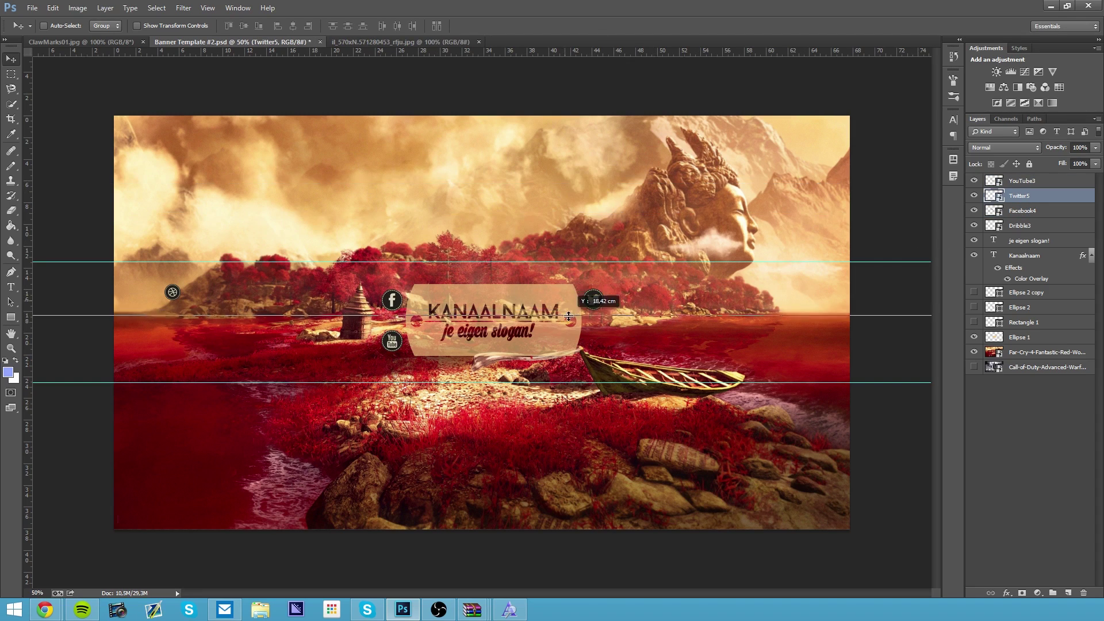
pyautogui.moveTo(598, 54)
pyautogui.mouseDown()
pyautogui.moveTo(598, 310)
pyautogui.moveTo(575, 330)
pyautogui.mouseUp()
pyautogui.keyDown('ctrl'); pyautogui.click(171, 292); pyautogui.keyUp('ctrl')
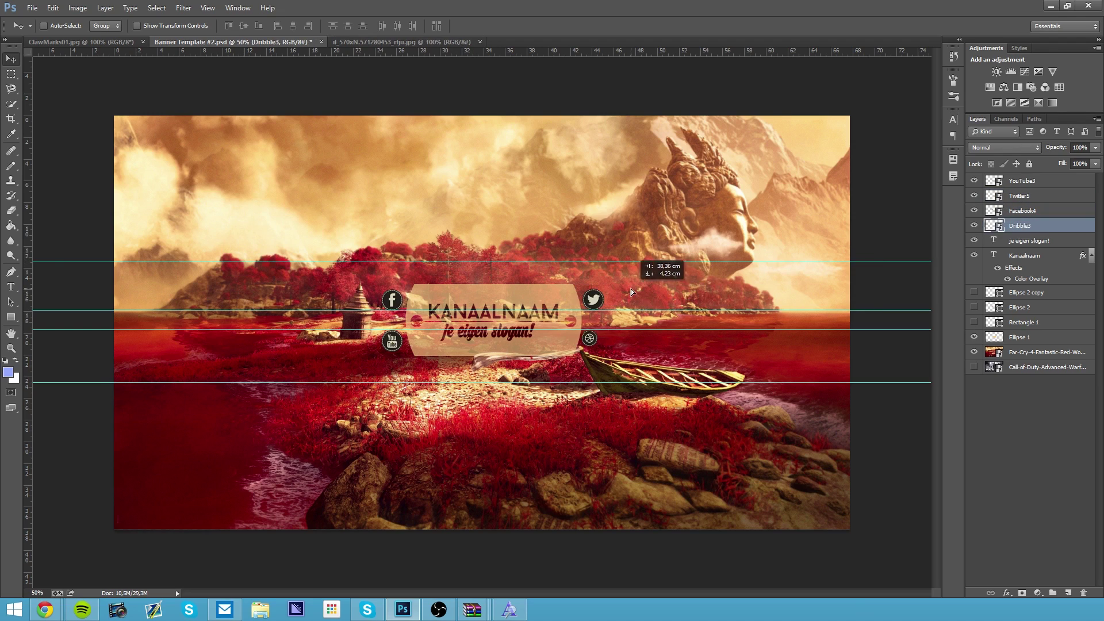
pyautogui.moveTo(172, 292); pyautogui.dragTo(595, 340)
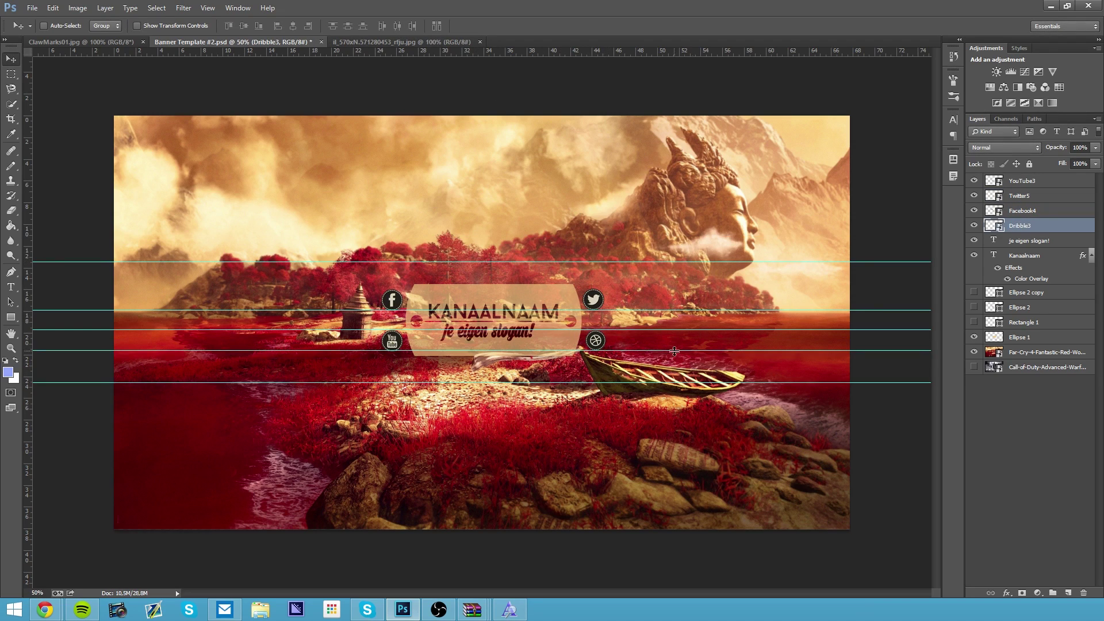
pyautogui.moveTo(643, 329); pyautogui.dragTo(633, 50)
pyautogui.moveTo(629, 310); pyautogui.dragTo(630, 50)
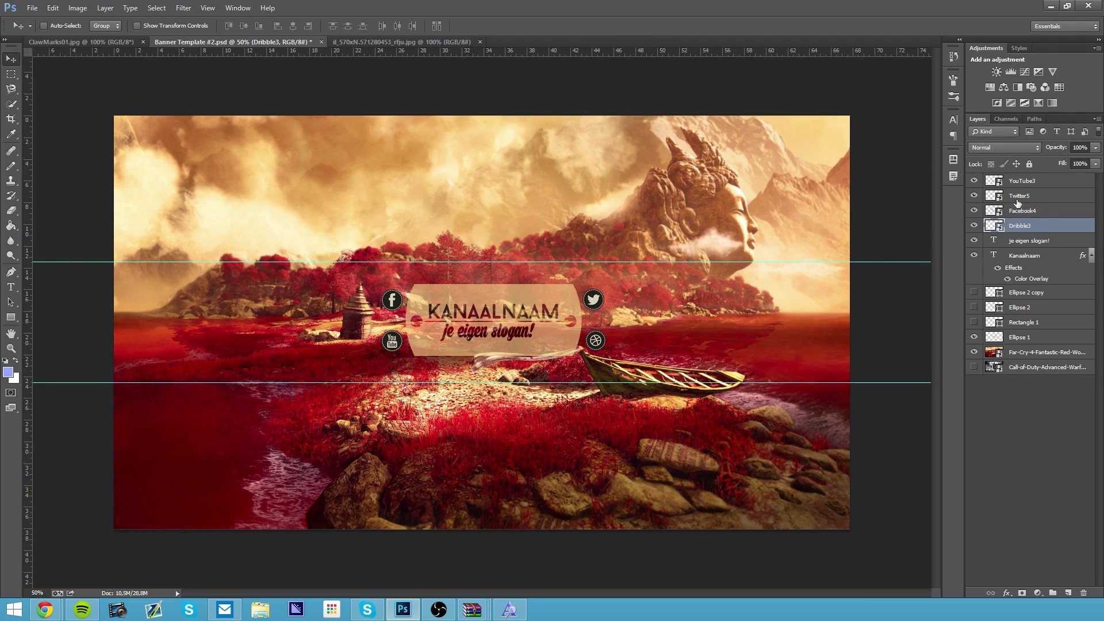
pyautogui.keyDown('shift'); pyautogui.click(1022, 180); pyautogui.keyUp('shift')
# Group the four icons as 'Social Media' and nudge the Dribbble icon slightly.
pyautogui.hotkey('ctrl', 'g')
pyautogui.doubleClick(1021, 181)
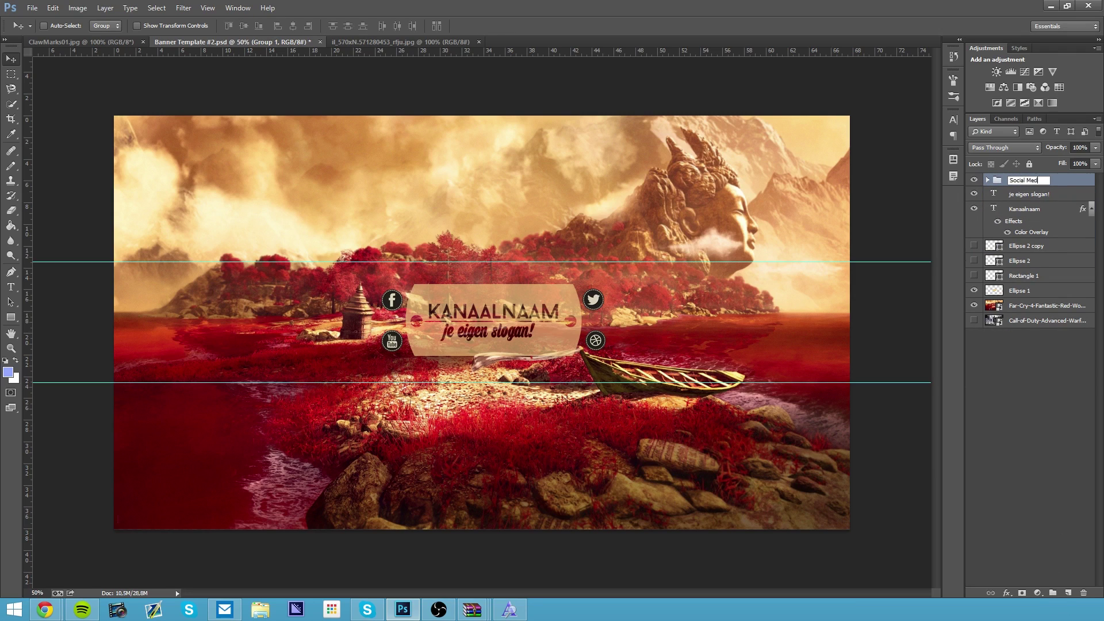
pyautogui.write('ia')
pyautogui.press('Return')
pyautogui.click(988, 180)
pyautogui.click(1029, 224)
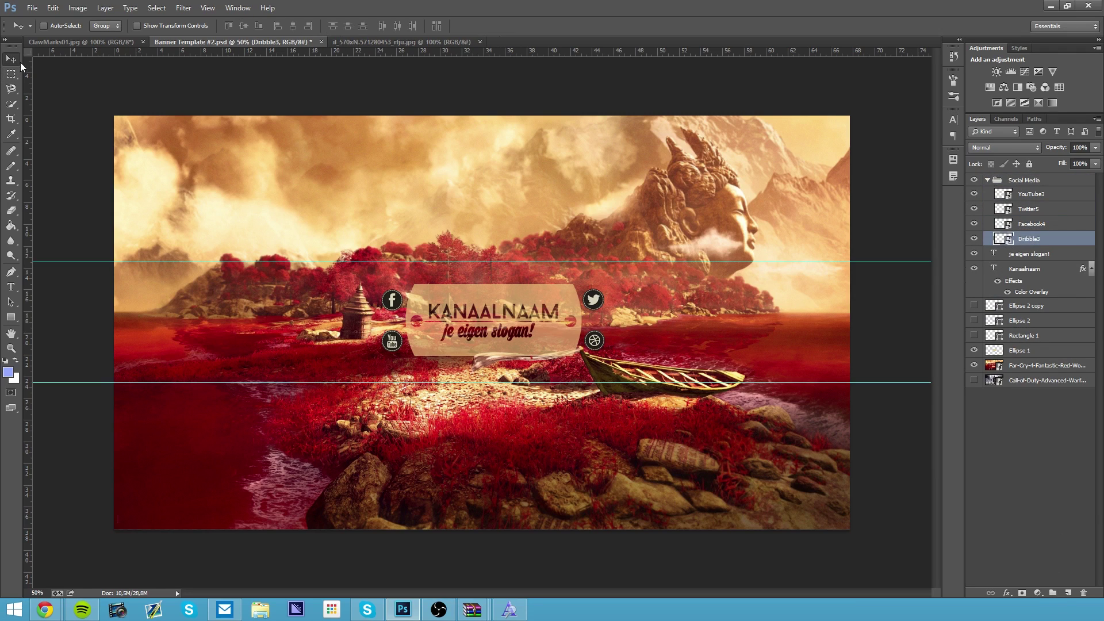
pyautogui.moveTo(598, 345); pyautogui.dragTo(604, 352)
# Give the Social Media group a red colour label.
pyautogui.rightClick(1024, 180)
pyautogui.click(1016, 232)
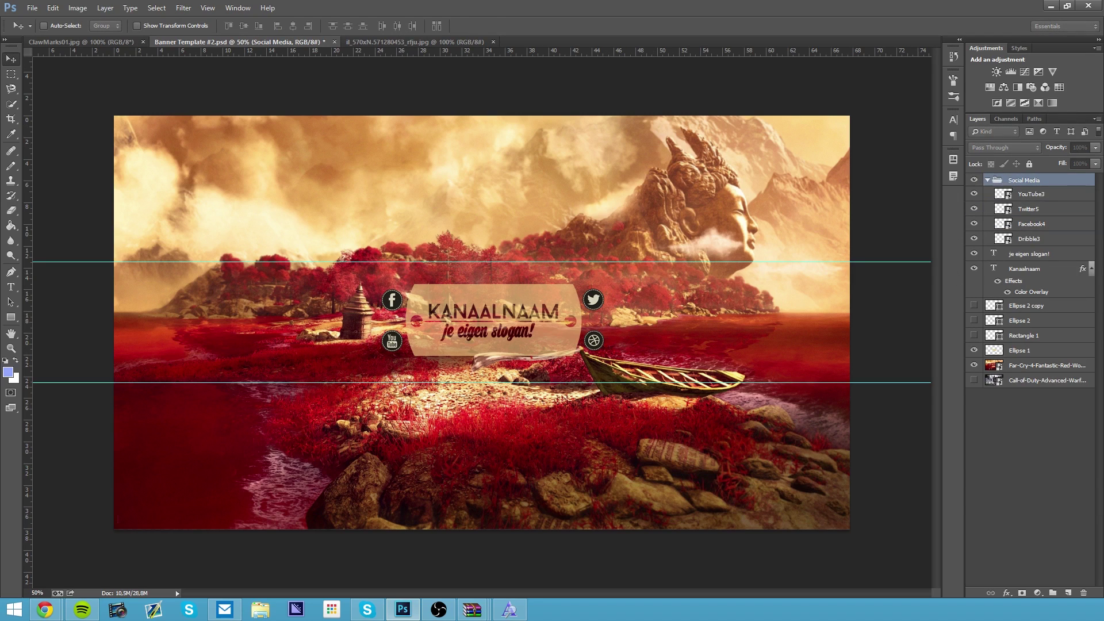
pyautogui.rightClick(1024, 194)
pyautogui.click(995, 438)
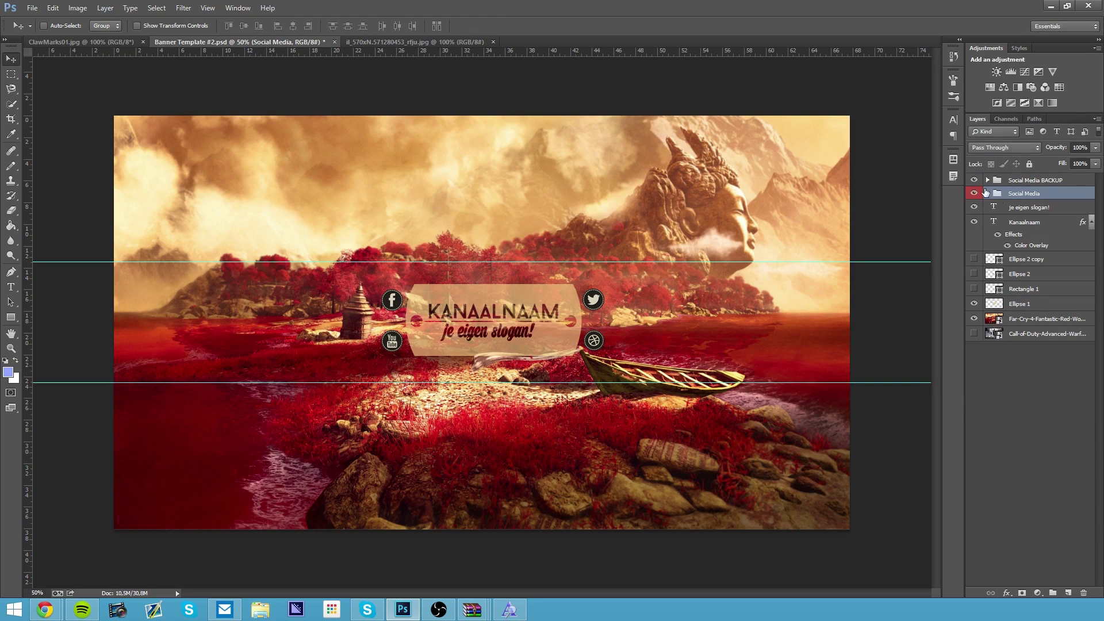
# Add a low-opacity tan Color Overlay to the Social Media icon group.
pyautogui.rightClick(1024, 194)
pyautogui.click(1018, 203)
pyautogui.click(629, 337)
pyautogui.moveTo(748, 199); pyautogui.dragTo(785, 199)
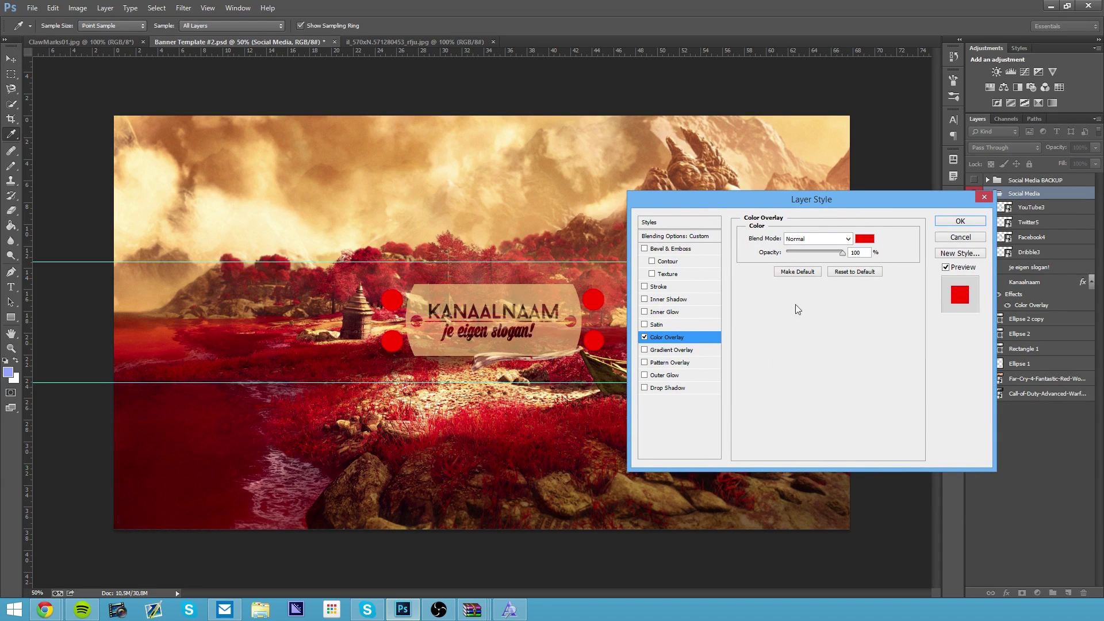
pyautogui.moveTo(812, 253); pyautogui.dragTo(805, 255)
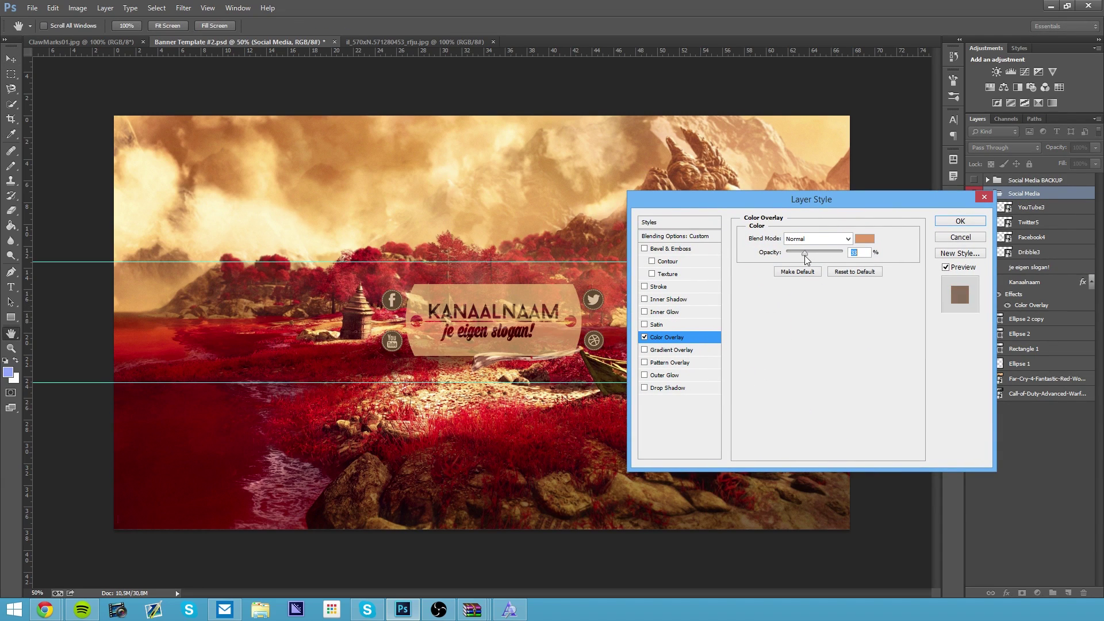
pyautogui.click(972, 222)
# Create a layer group named 'Social Media Tekst' for the labels.
pyautogui.press('t')
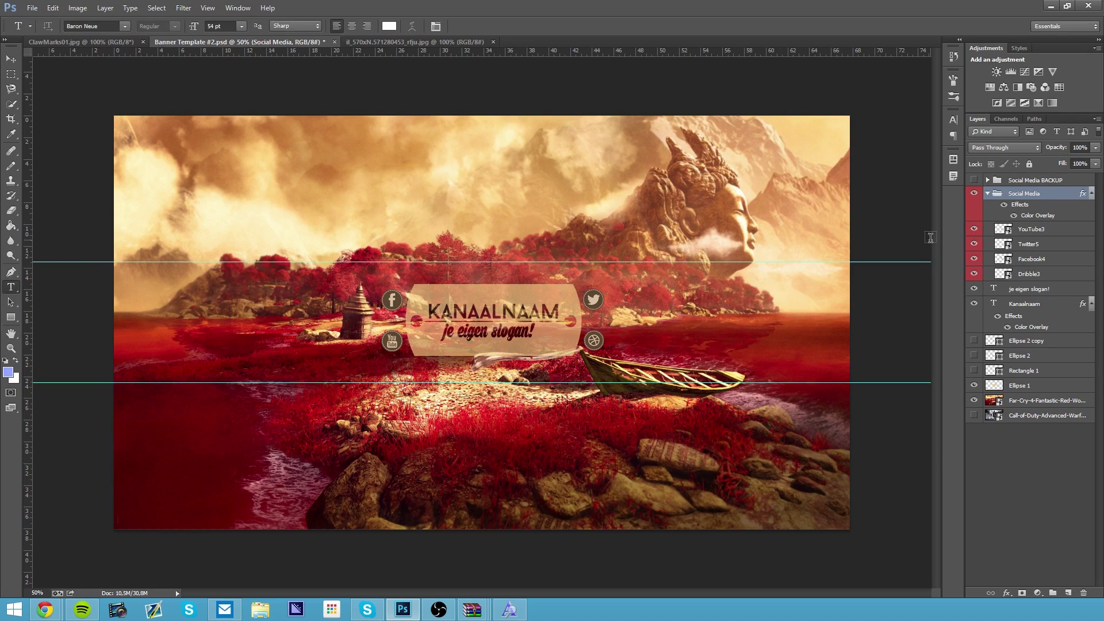
pyautogui.click(987, 194)
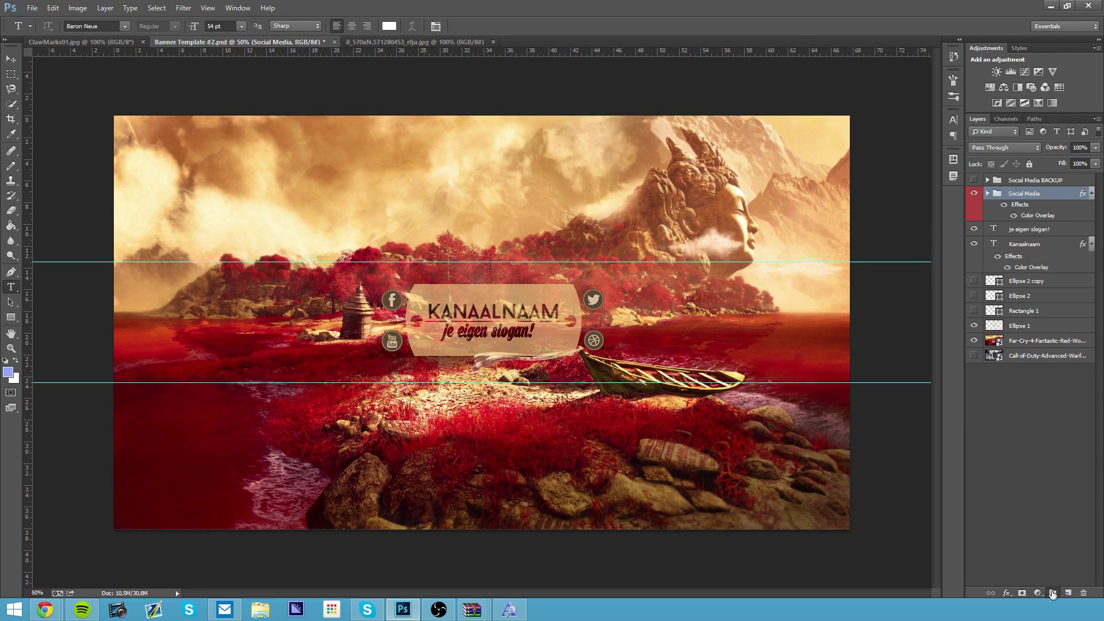
pyautogui.hotkey('ctrl', 'g')
pyautogui.write('Social Media Tekst')
pyautogui.rightClick(1021, 193)
pyautogui.press('Escape')
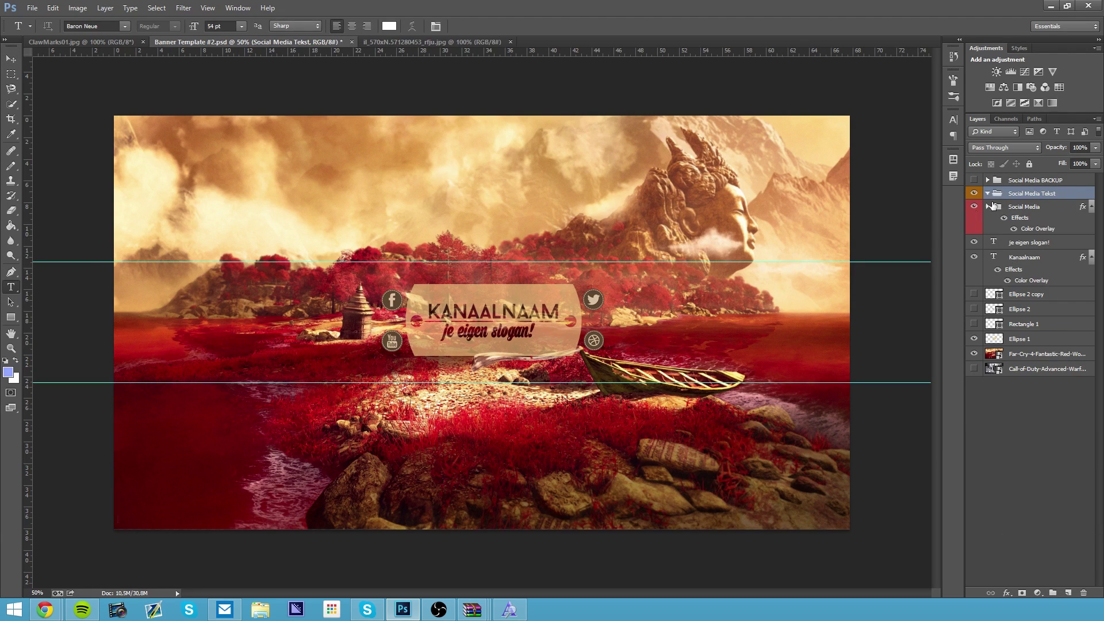
# Add a FACEBOOK label beside the Facebook icon in the Backpack font.
pyautogui.click(372, 296)
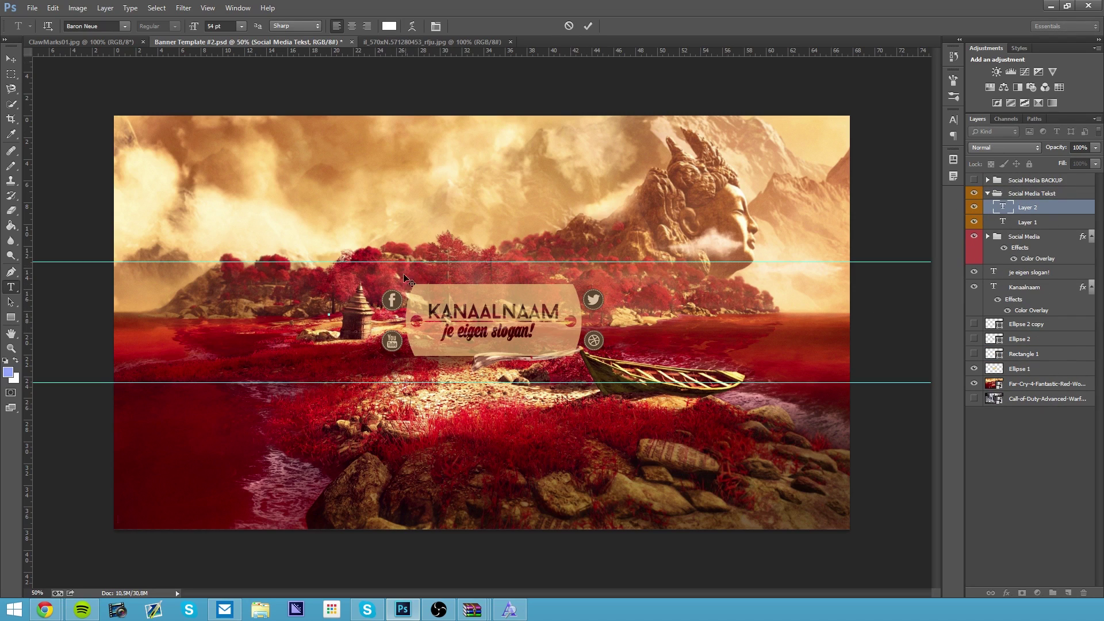
pyautogui.write('FACEBOOK')
pyautogui.hotkey('ctrl', 'a')
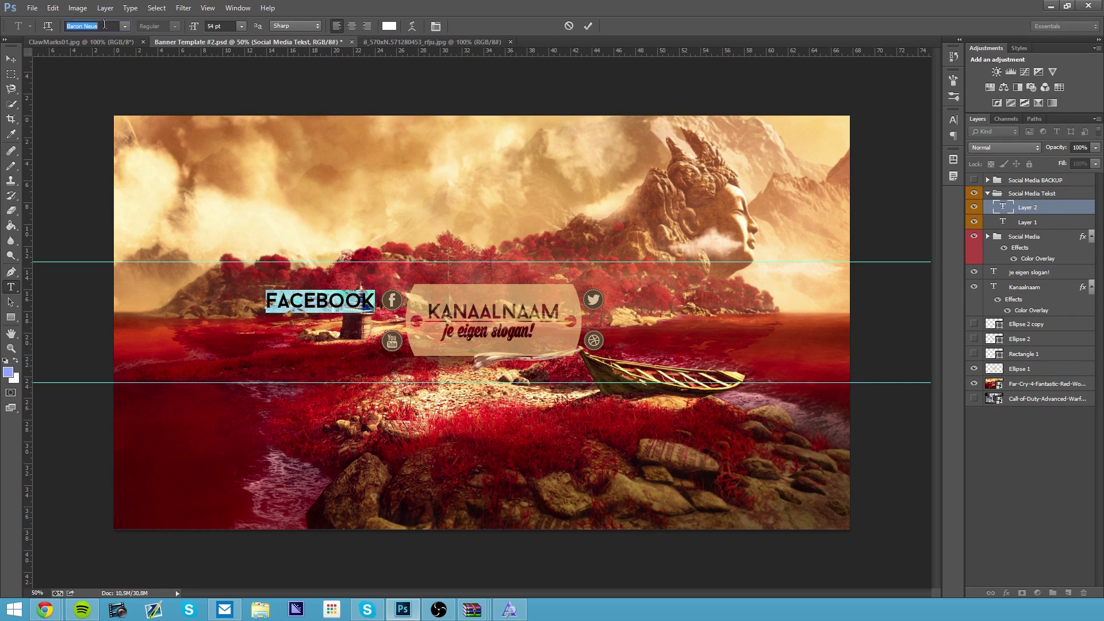
pyautogui.write('Backpack Perso...')
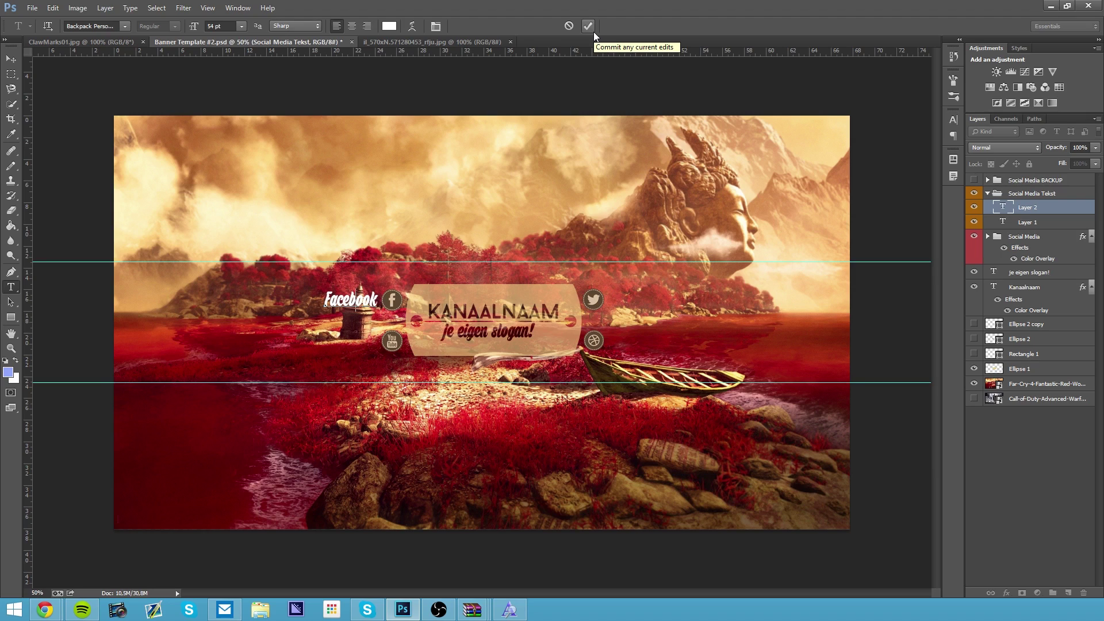
pyautogui.click(586, 27)
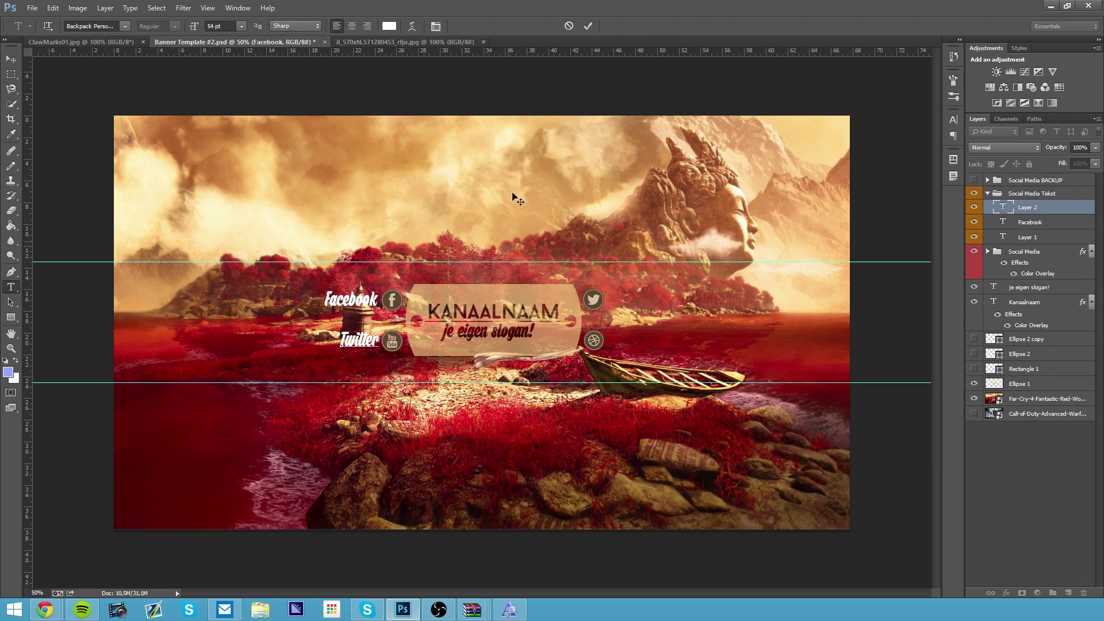
# Add Twitter, Youtube and Website labels beside their icons.
pyautogui.click(516, 198)
pyautogui.click(587, 26)
pyautogui.click(721, 388)
pyautogui.write('Website')
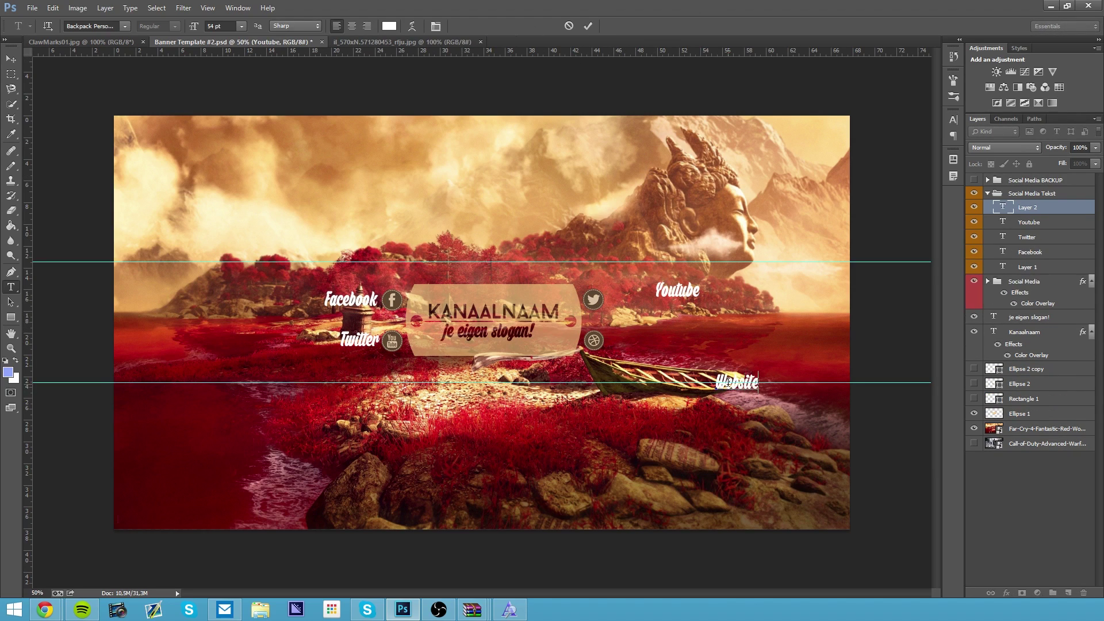
pyautogui.moveTo(727, 382); pyautogui.dragTo(626, 340)
pyautogui.hotkey('ctrl', 'Return')
# Reposition the Twitter, Youtube and Facebook labels beside their matching icons.
pyautogui.press('v')
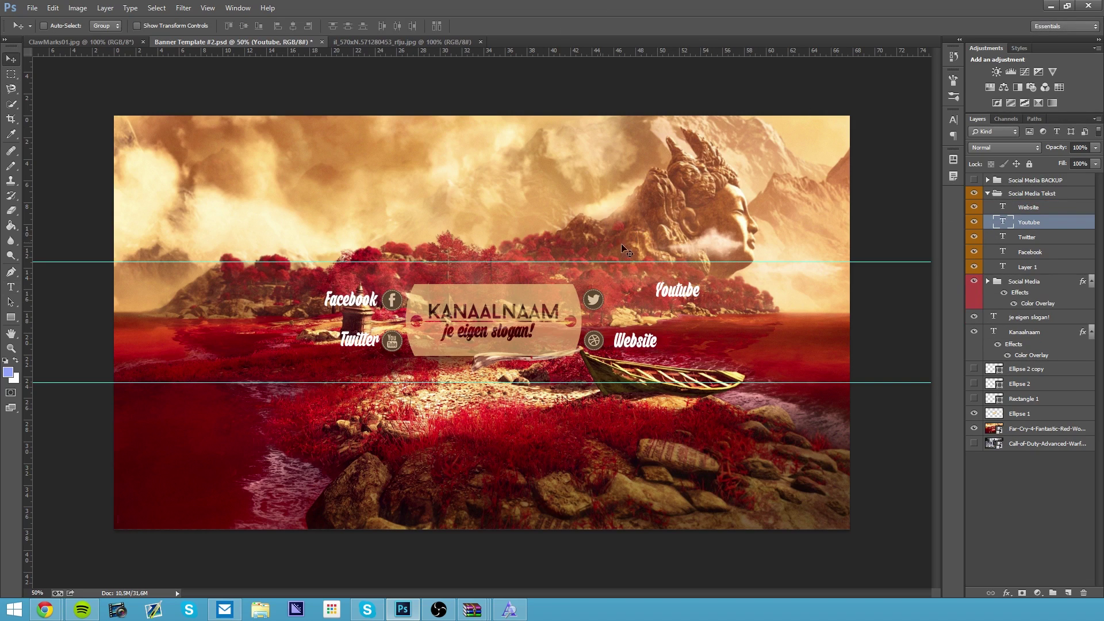
pyautogui.moveTo(626, 251); pyautogui.dragTo(304, 301)
pyautogui.moveTo(360, 339); pyautogui.dragTo(632, 299)
pyautogui.moveTo(357, 336); pyautogui.dragTo(394, 334)
pyautogui.keyDown('ctrl'); pyautogui.click(345, 299); pyautogui.keyUp('ctrl')
pyautogui.moveTo(345, 299); pyautogui.dragTo(336, 299)
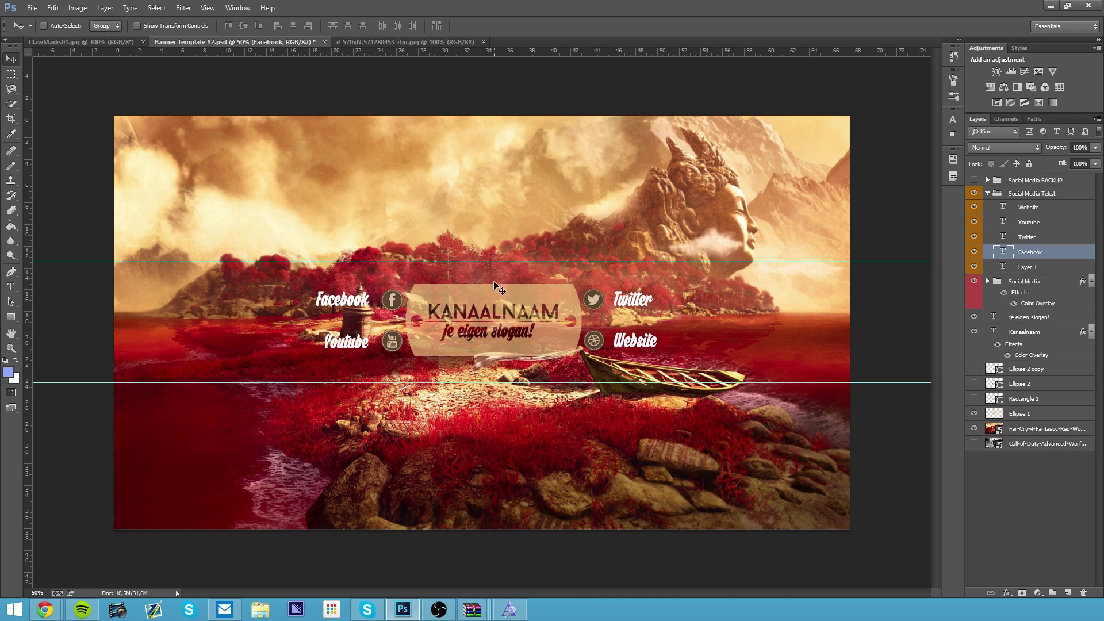
# Draw a ribbon banner custom shape over the Facebook label.
pyautogui.press('u')
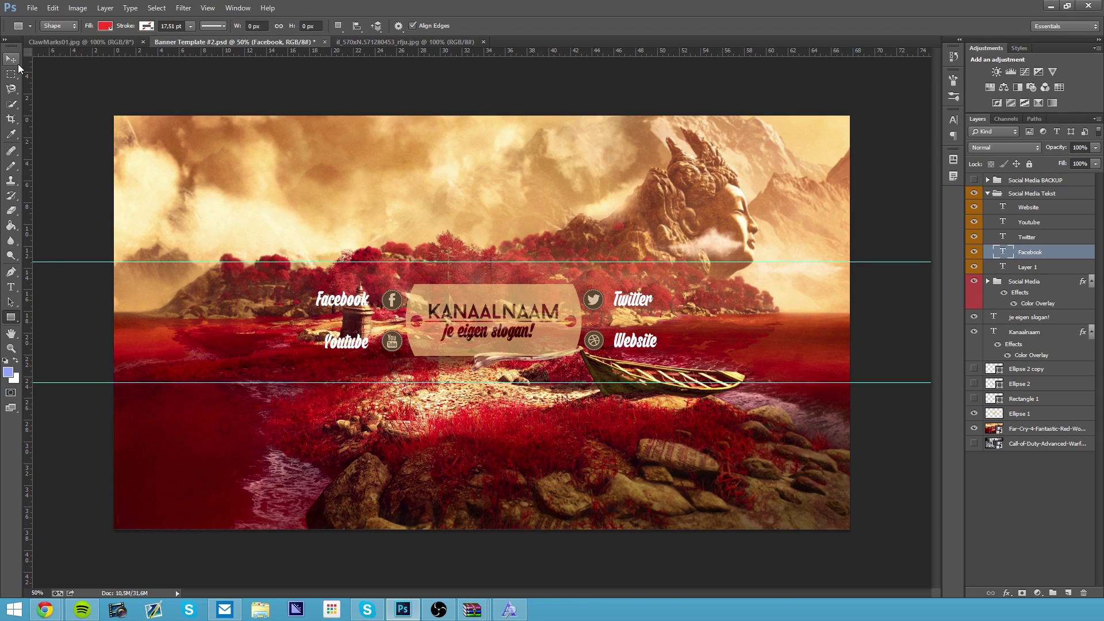
pyautogui.rightClick(10, 317)
pyautogui.click(57, 372)
pyautogui.click(18, 26)
pyautogui.click(125, 27)
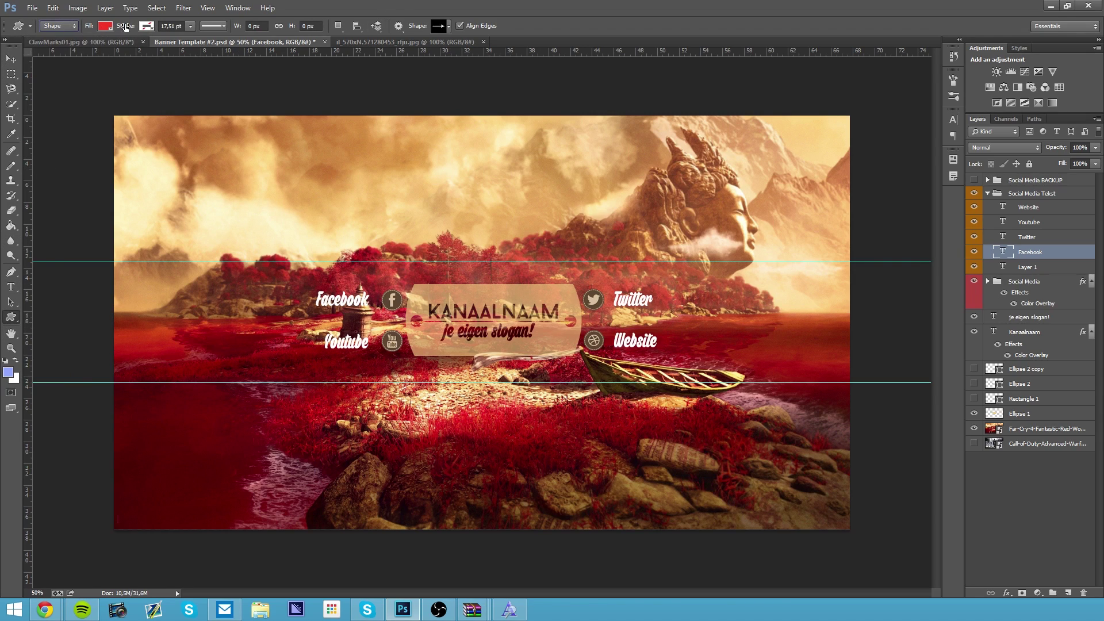
pyautogui.click(447, 27)
pyautogui.click(365, 279)
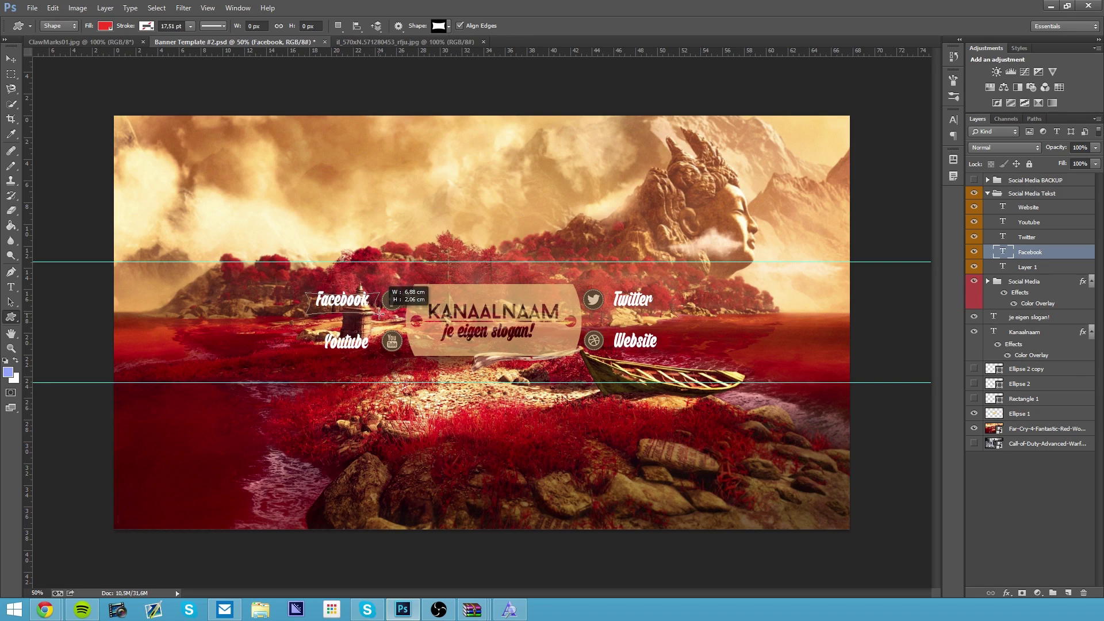
pyautogui.moveTo(306, 289); pyautogui.dragTo(380, 310)
# Confirm the ribbon's size and move its layer behind the Facebook label.
pyautogui.hotkey('ctrl', 't')
pyautogui.press('Return')
pyautogui.press('v')
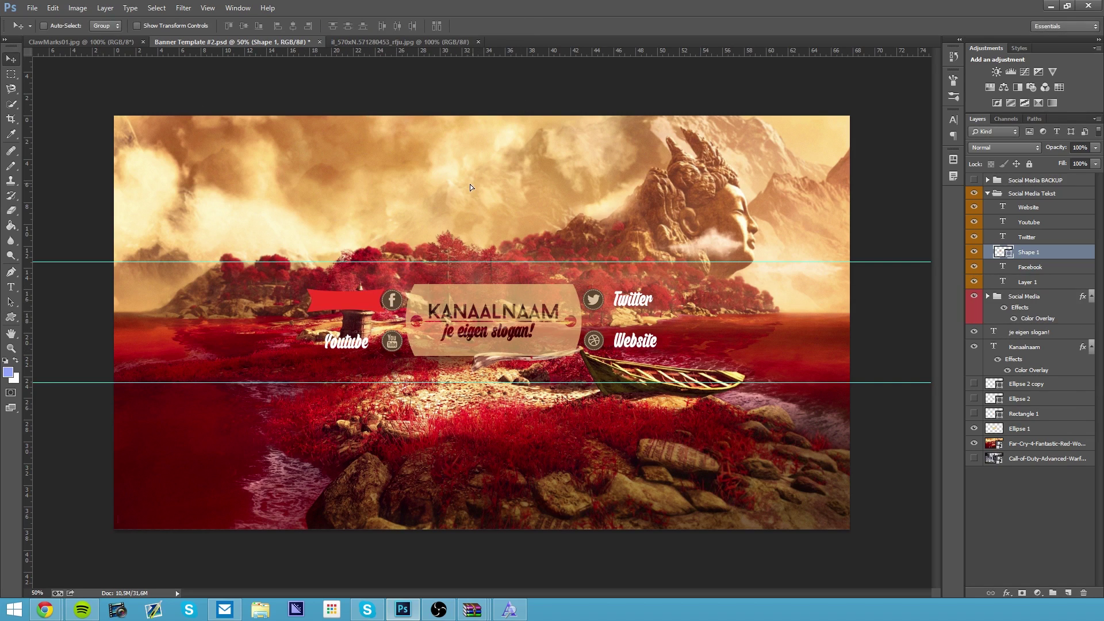
pyautogui.moveTo(1028, 252); pyautogui.dragTo(1021, 282)
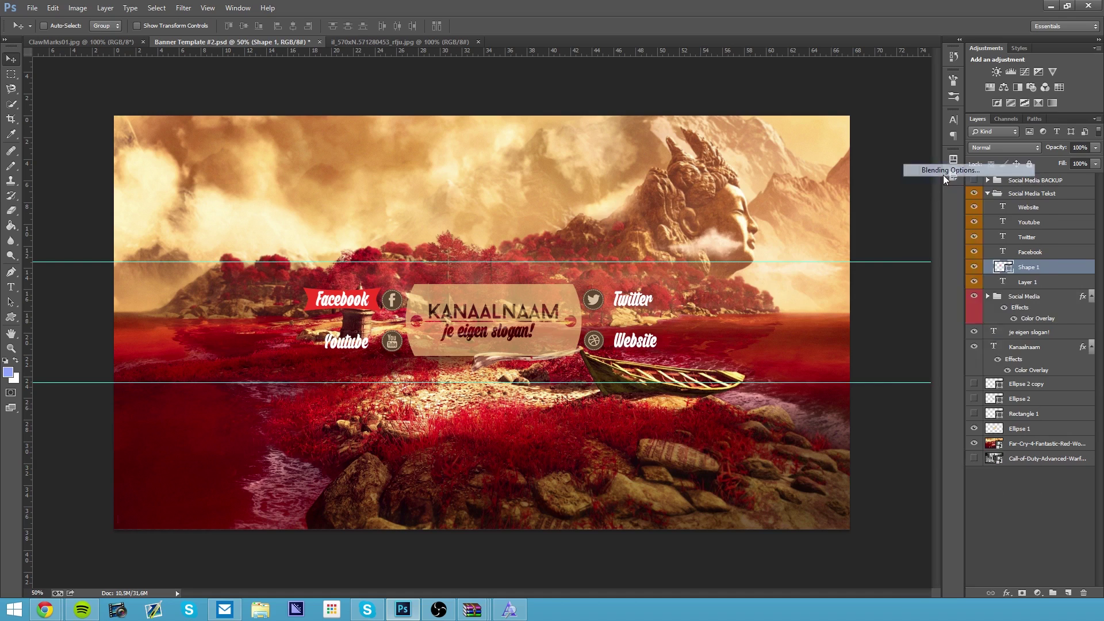
pyautogui.doubleClick(1038, 318)
pyautogui.press('Escape')
# Change the ribbon's fill colour to dark red.
pyautogui.press('u')
pyautogui.click(105, 25)
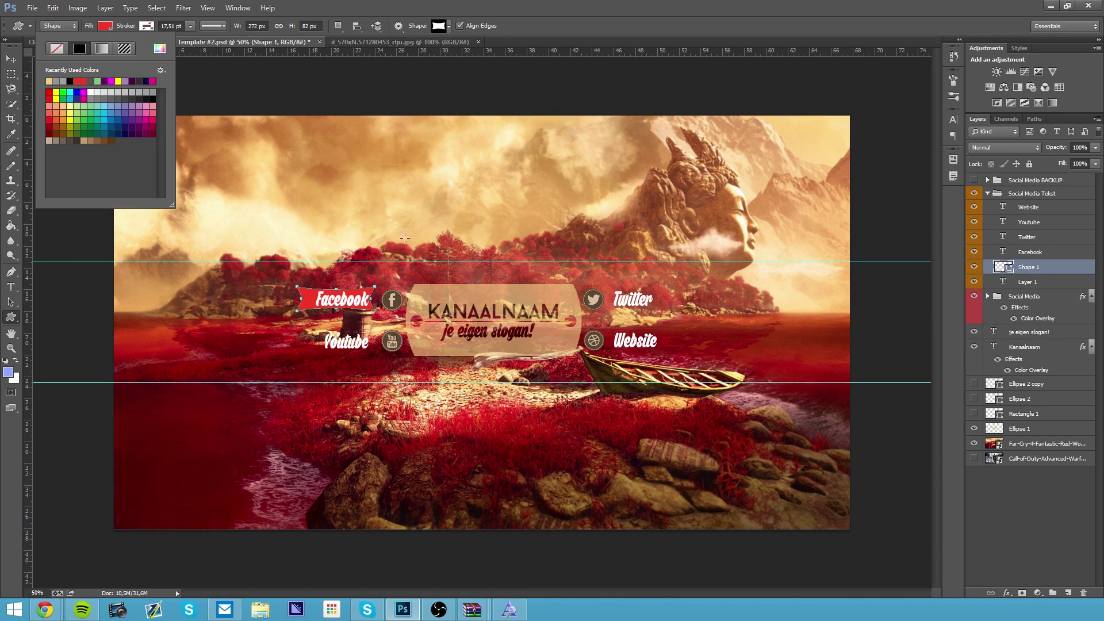
pyautogui.click(406, 245)
pyautogui.press('i')
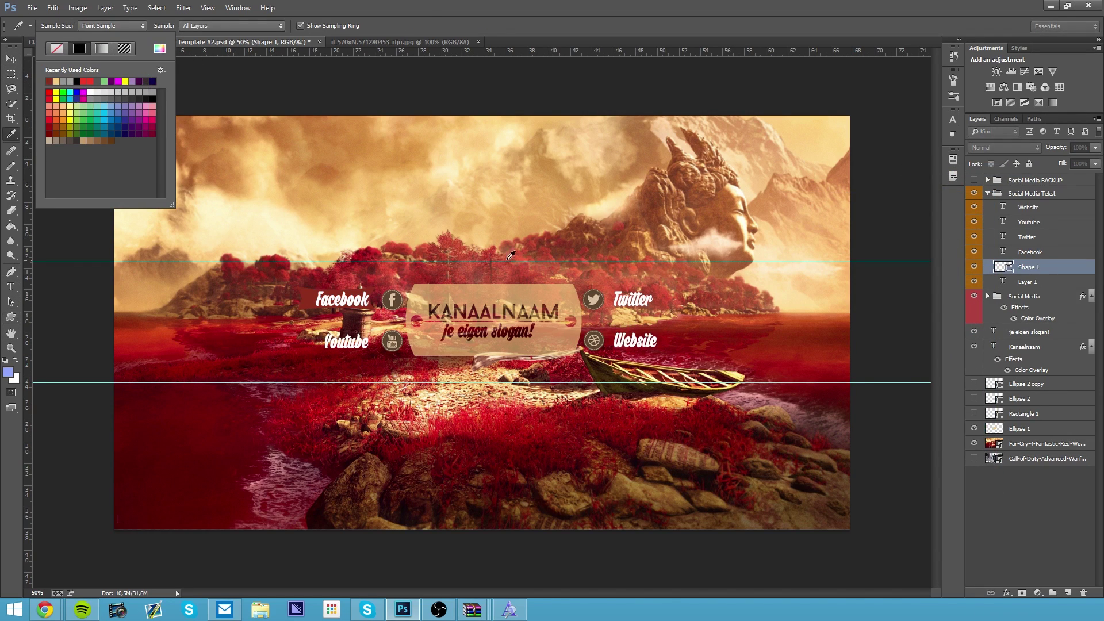
pyautogui.press('u')
# Delete the trial ribbon layer and bring up the label group's layer options.
pyautogui.press('Escape')
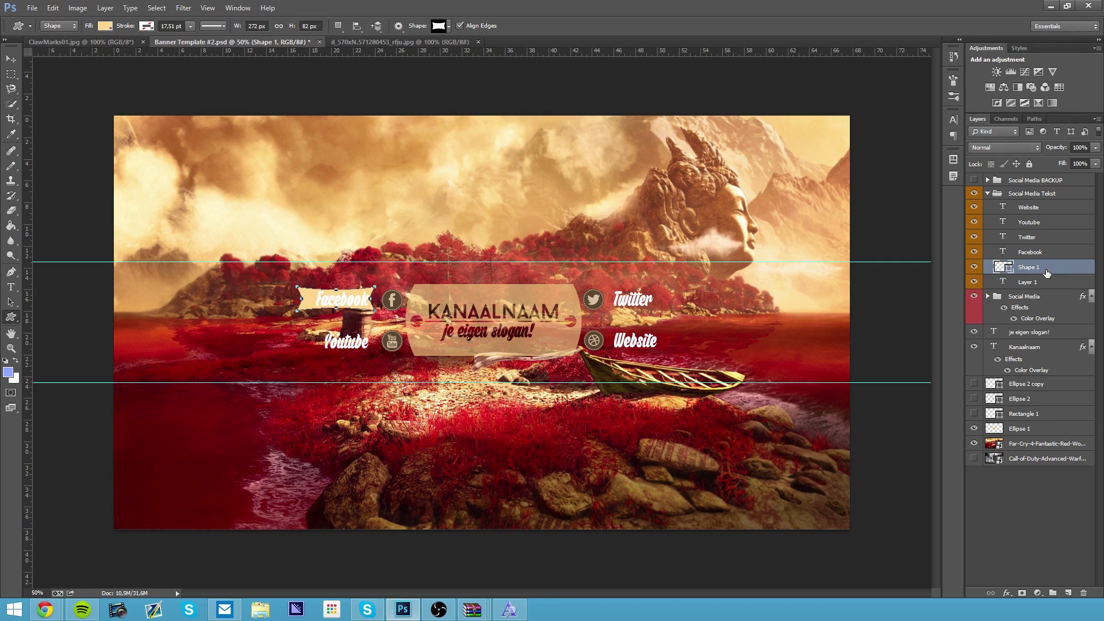
pyautogui.press('Delete')
pyautogui.rightClick(1030, 195)
# Give Social Media Tekst a tan Color Overlay sampled from the canvas, with Fill at 100%.
pyautogui.click(1025, 209)
pyautogui.click(667, 337)
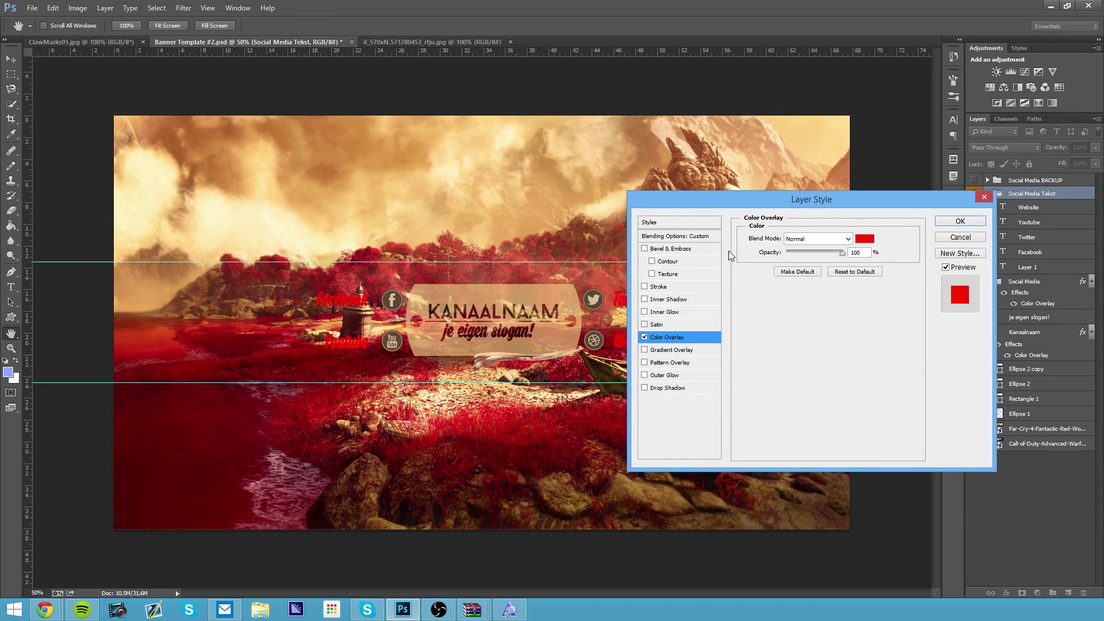
pyautogui.click(398, 297)
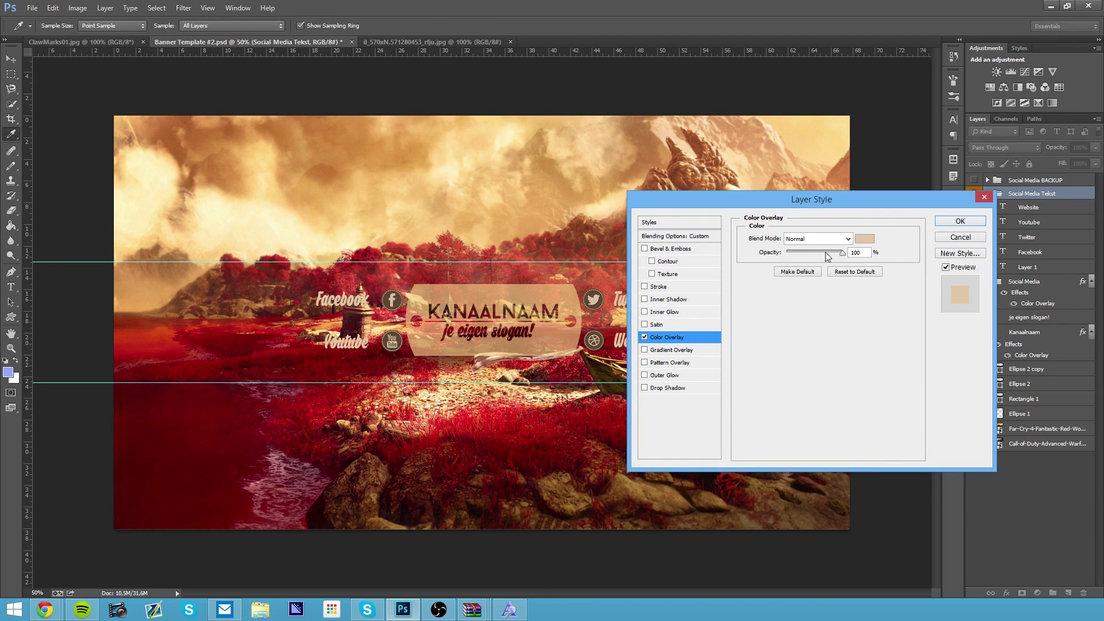
pyautogui.press('Return')
pyautogui.moveTo(1049, 180); pyautogui.dragTo(1096, 177)
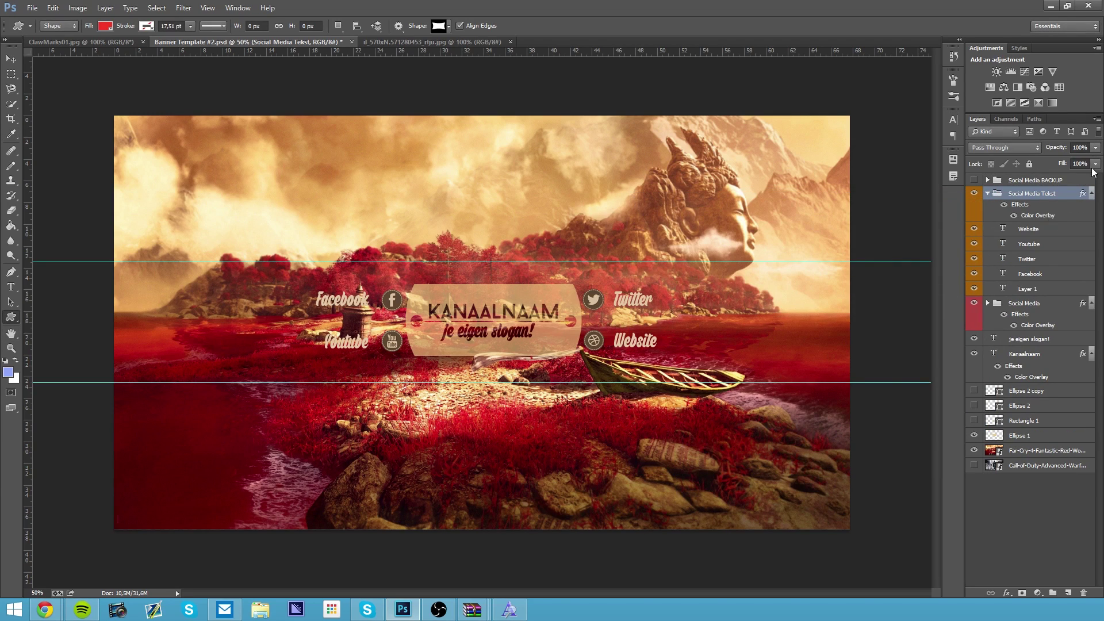